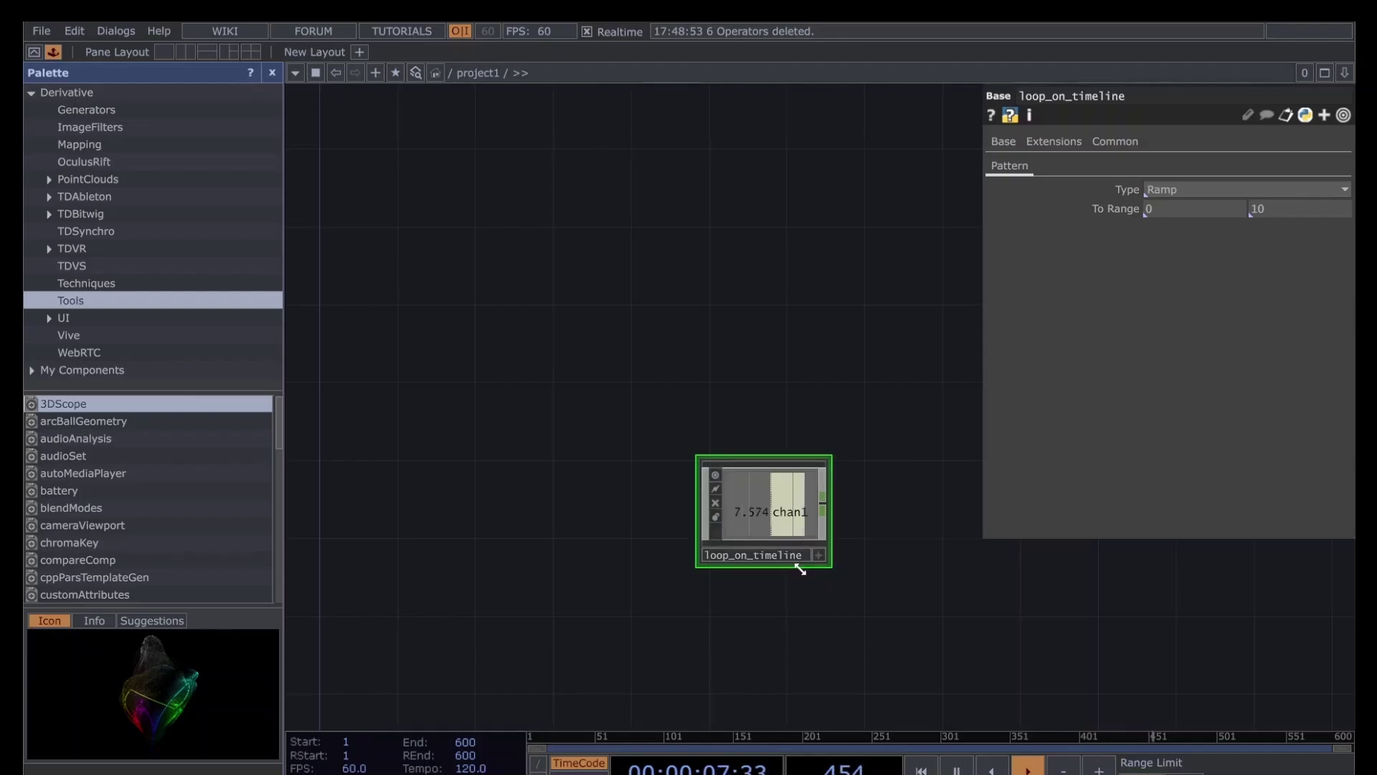
Move loop_on_timeline up, keep its pattern type as Ramp and inspect the To Range values
{"action": "left_click_drag", "start_coordinate": [824, 563], "coordinate": [813, 423]}
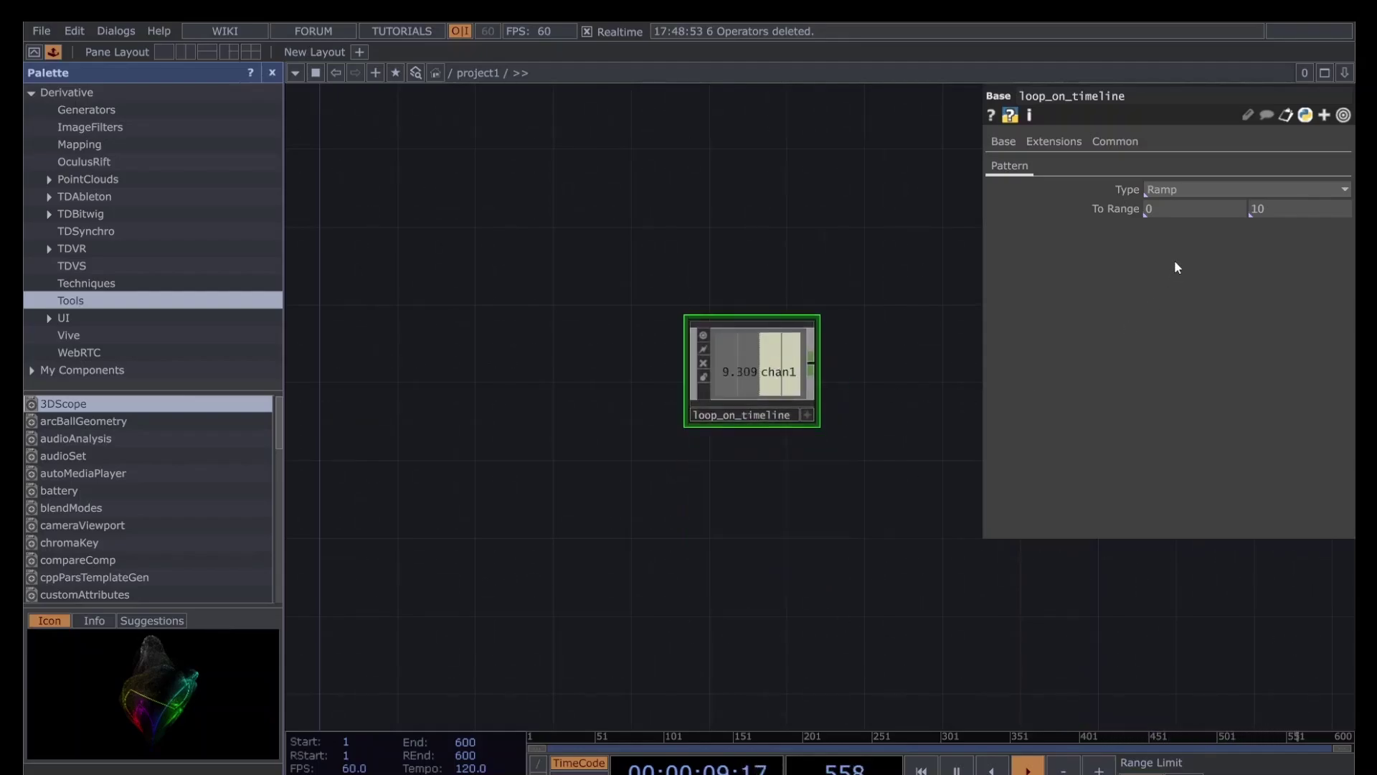
{"action": "left_click", "coordinate": [1173, 188]}
{"action": "left_click", "coordinate": [1187, 187]}
{"action": "left_click", "coordinate": [1118, 208]}
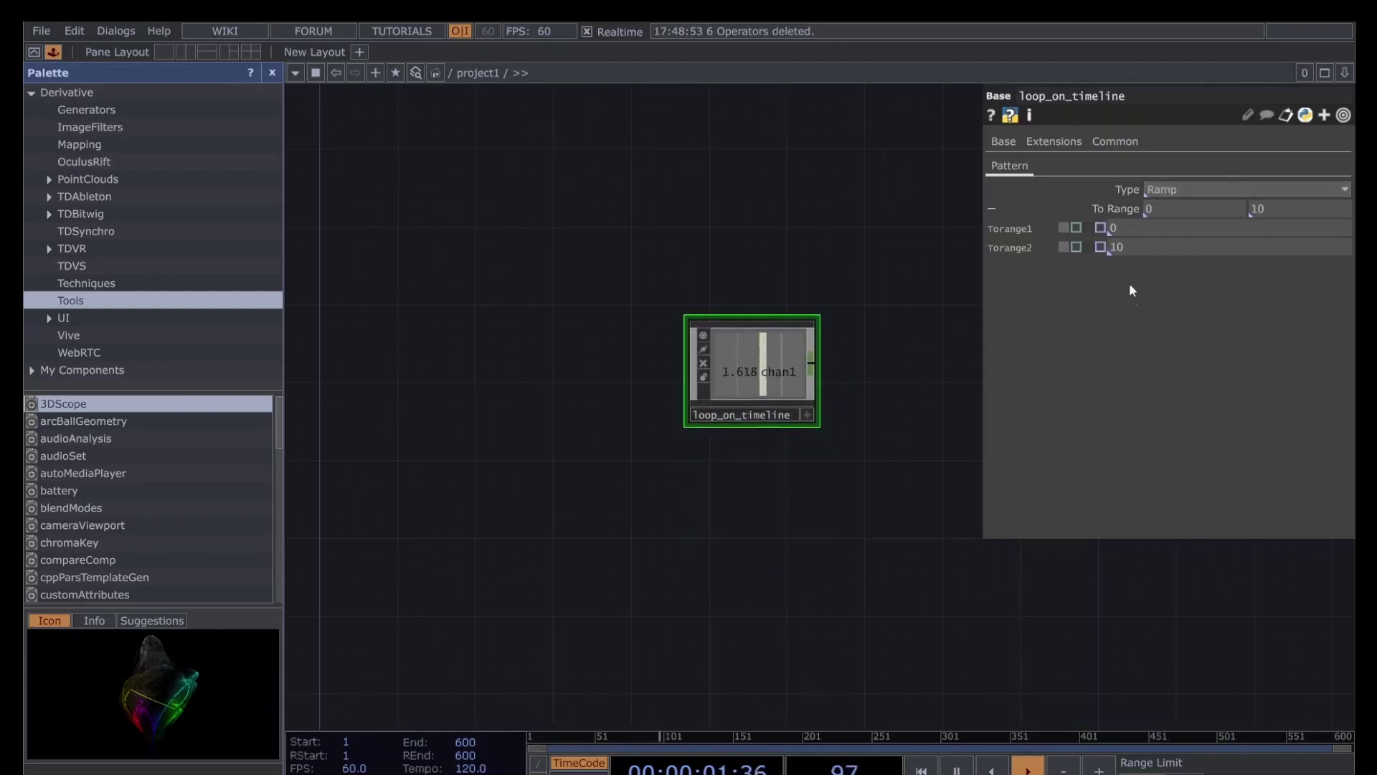
{"action": "left_click", "coordinate": [1118, 209]}
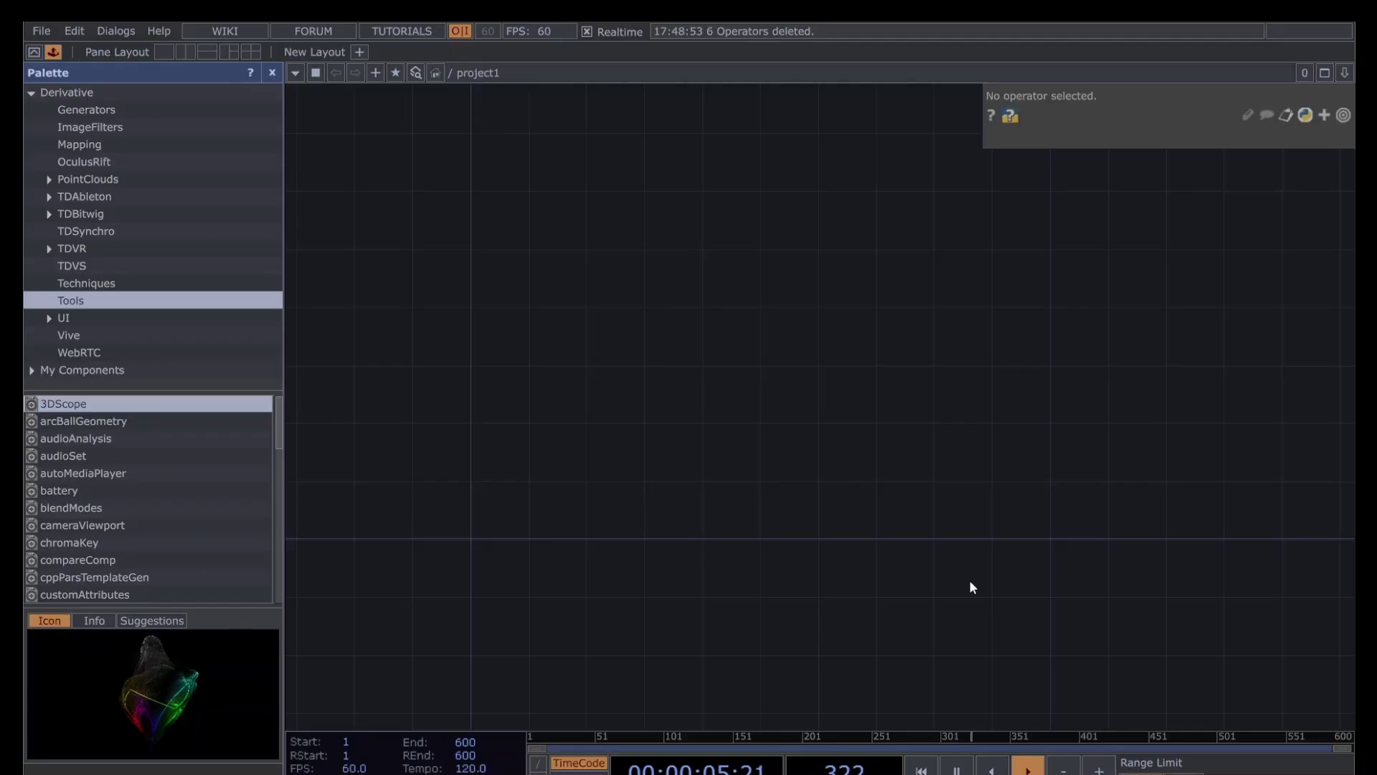
Create a Timeline CHOP, timeline1, with its End parameter On to output frame 600
{"action": "key", "text": "Tab"}
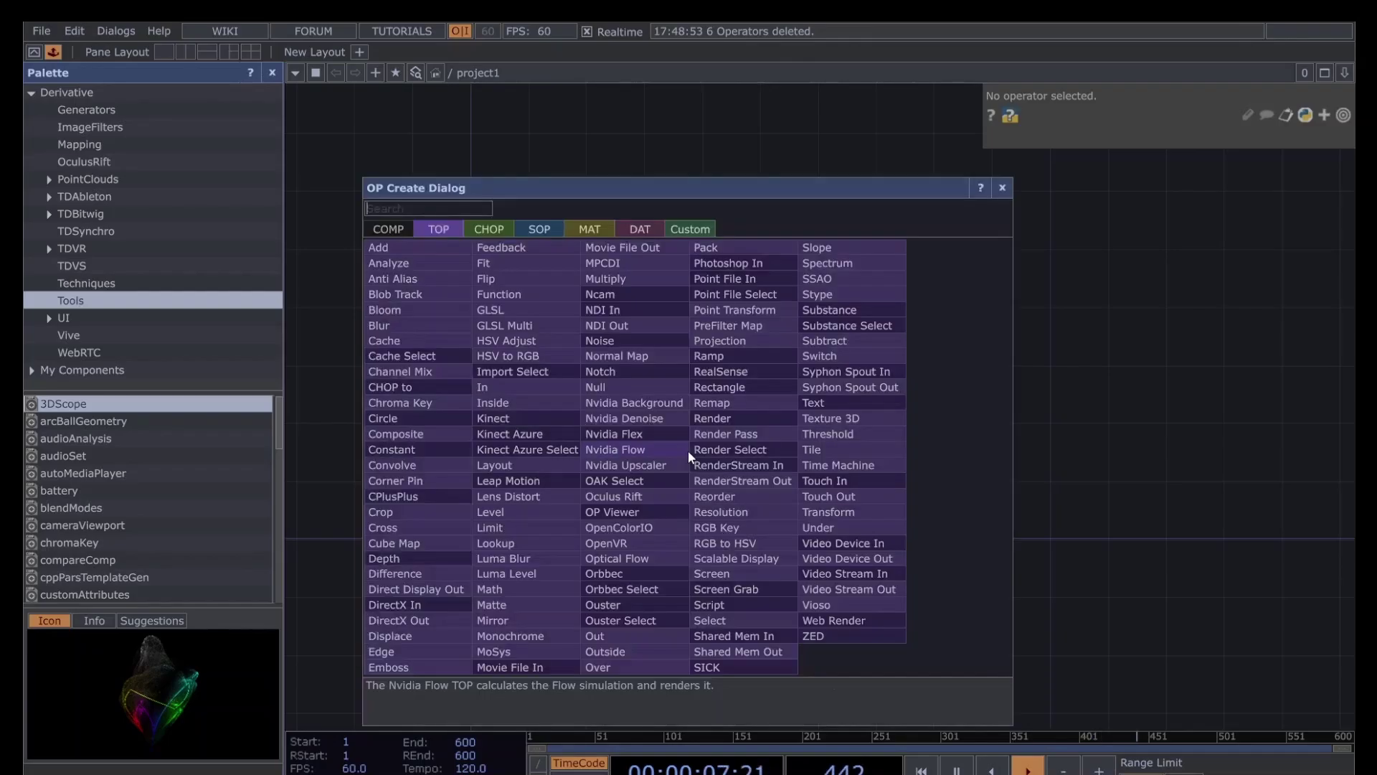
{"action": "type", "text": "time"}
{"action": "key", "text": "Tab"}
{"action": "key", "text": "Tab"}
{"action": "key", "text": "Tab"}
{"action": "key", "text": "Tab"}
{"action": "key", "text": "Tab"}
{"action": "key", "text": "Tab"}
{"action": "key", "text": "Tab"}
{"action": "key", "text": "Tab"}
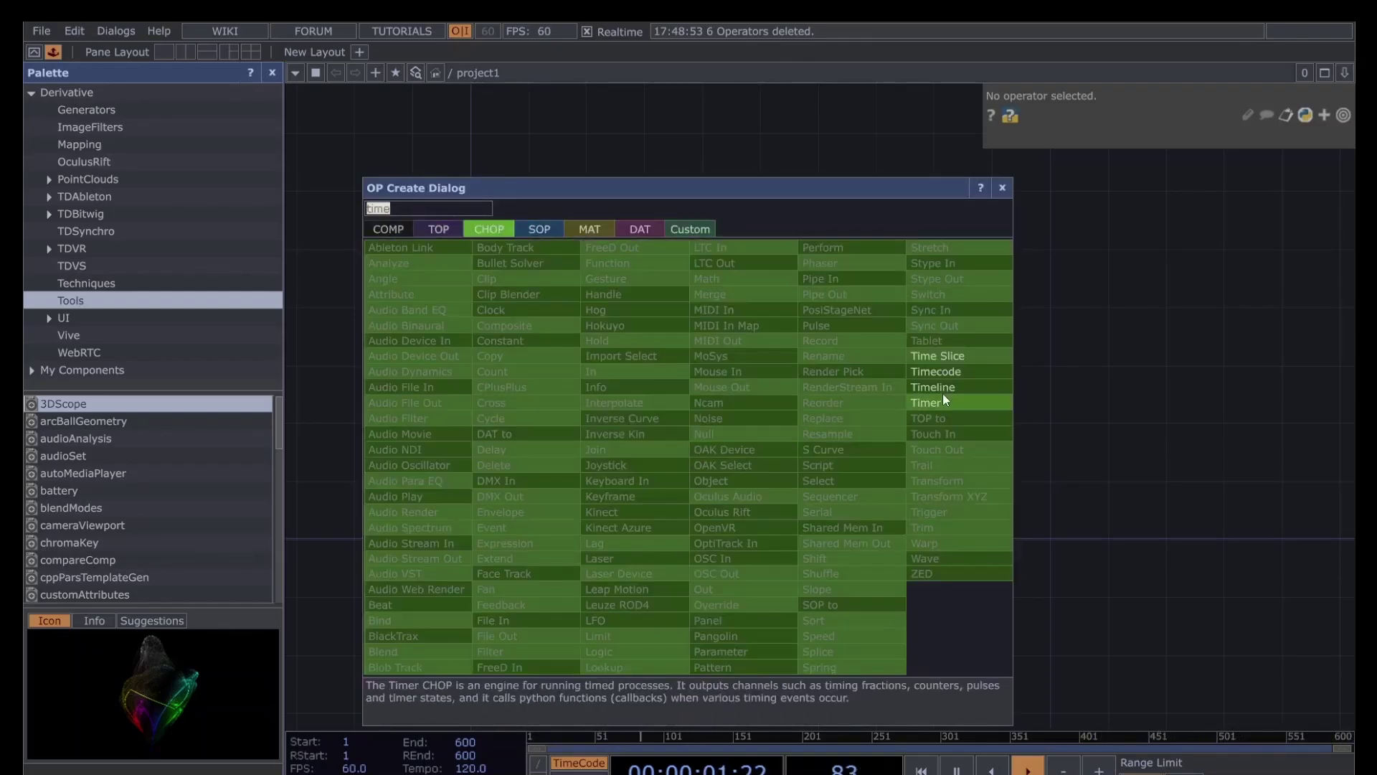
{"action": "left_click", "coordinate": [967, 385]}
{"action": "left_click", "coordinate": [619, 297]}
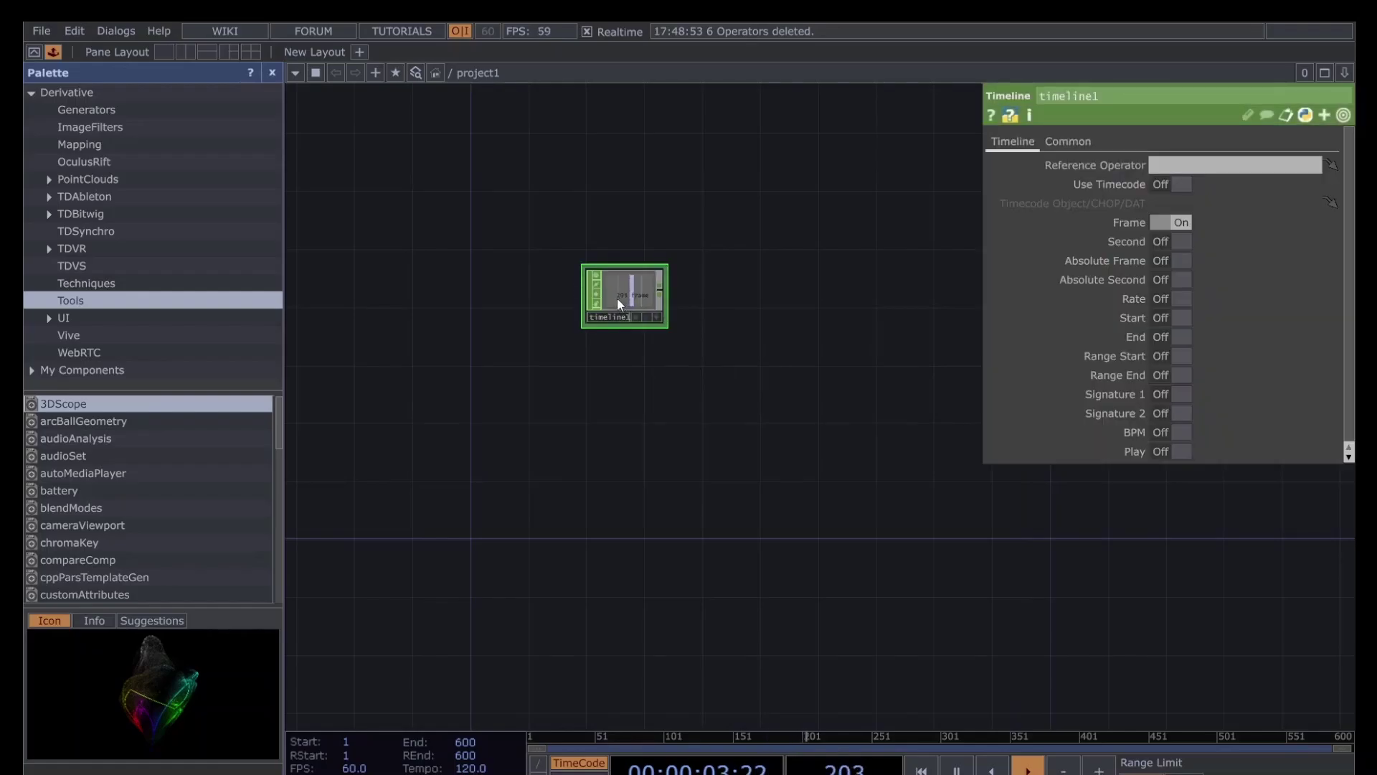
{"action": "scroll", "coordinate": [616, 299], "scroll_direction": "up", "scroll_amount": 2}
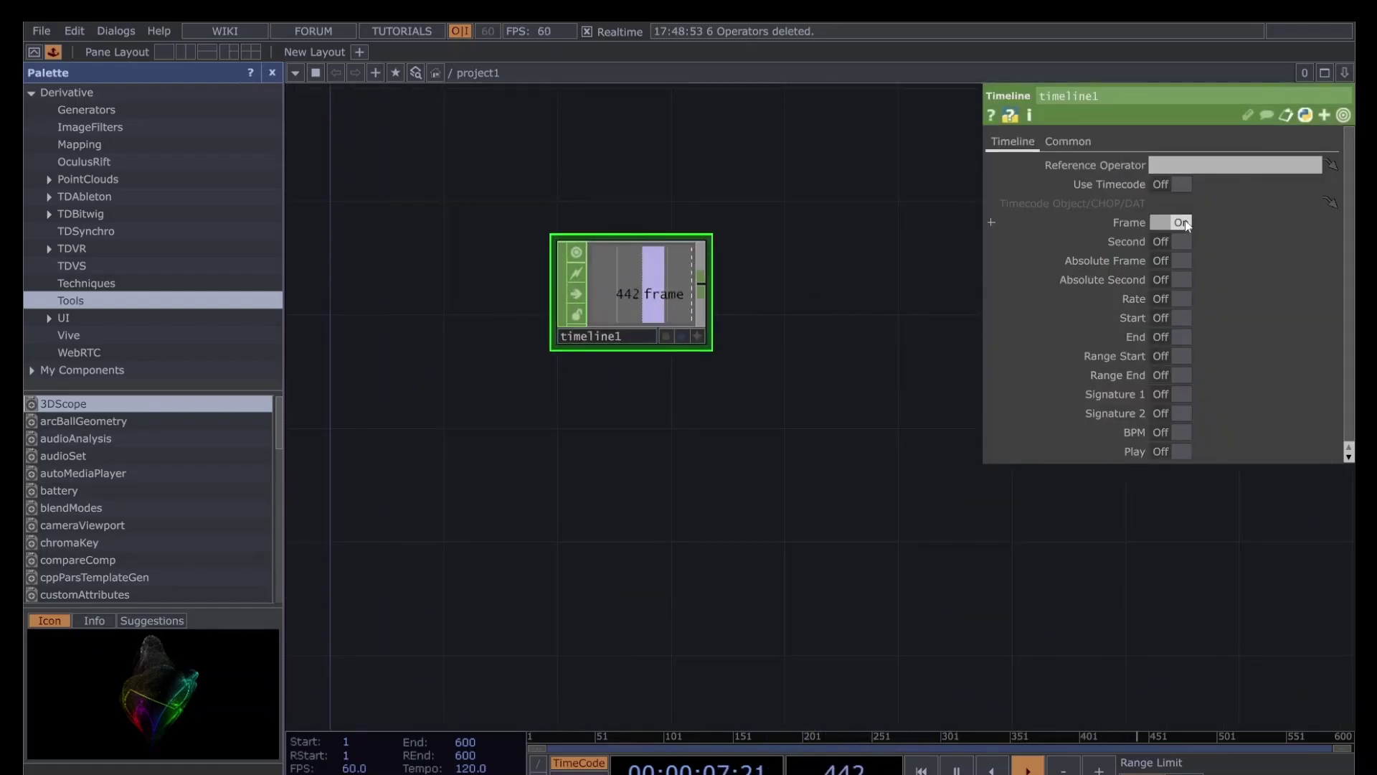
{"action": "left_click", "coordinate": [1176, 337]}
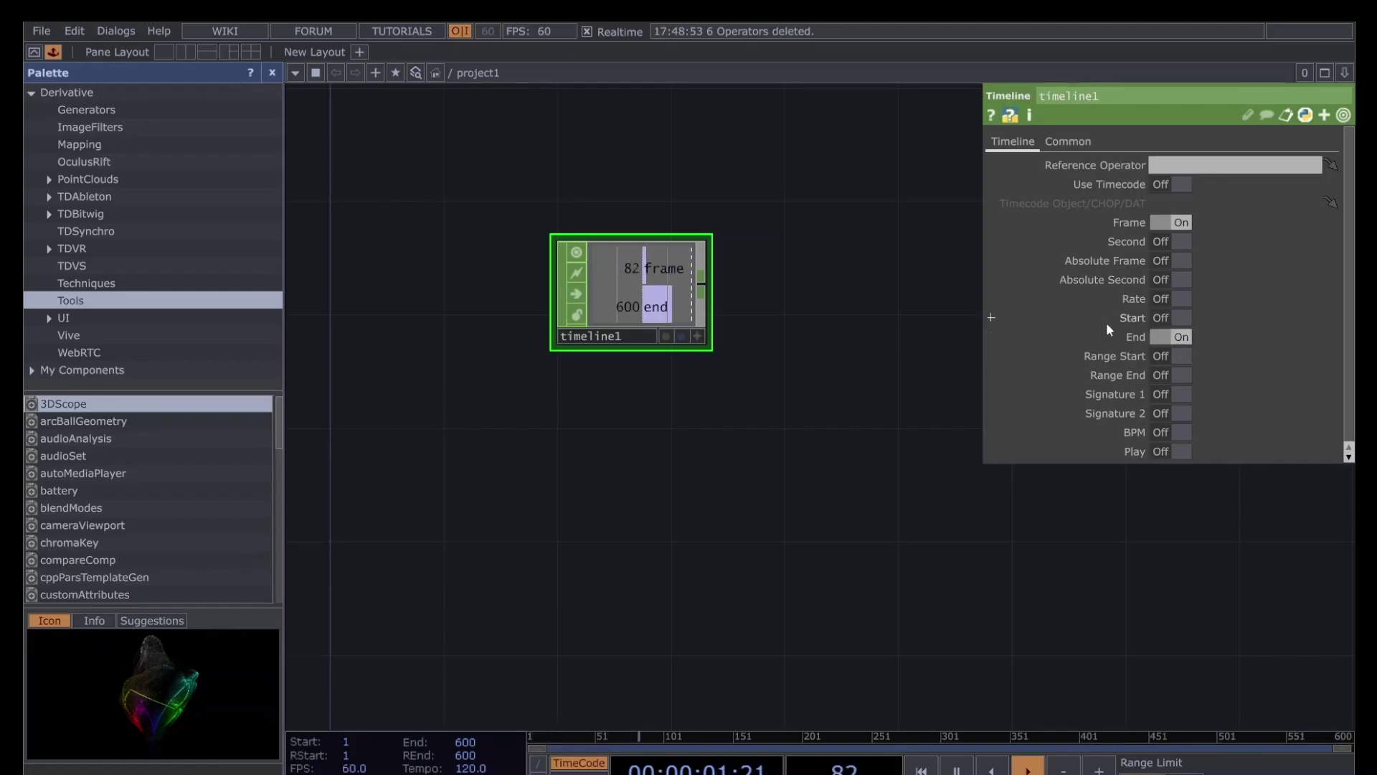
{"action": "left_click", "coordinate": [712, 287]}
Add math1 wired after timeline1 with Combine Channels set to Divide
{"action": "left_click", "coordinate": [852, 313]}
{"action": "type", "text": "ma"}
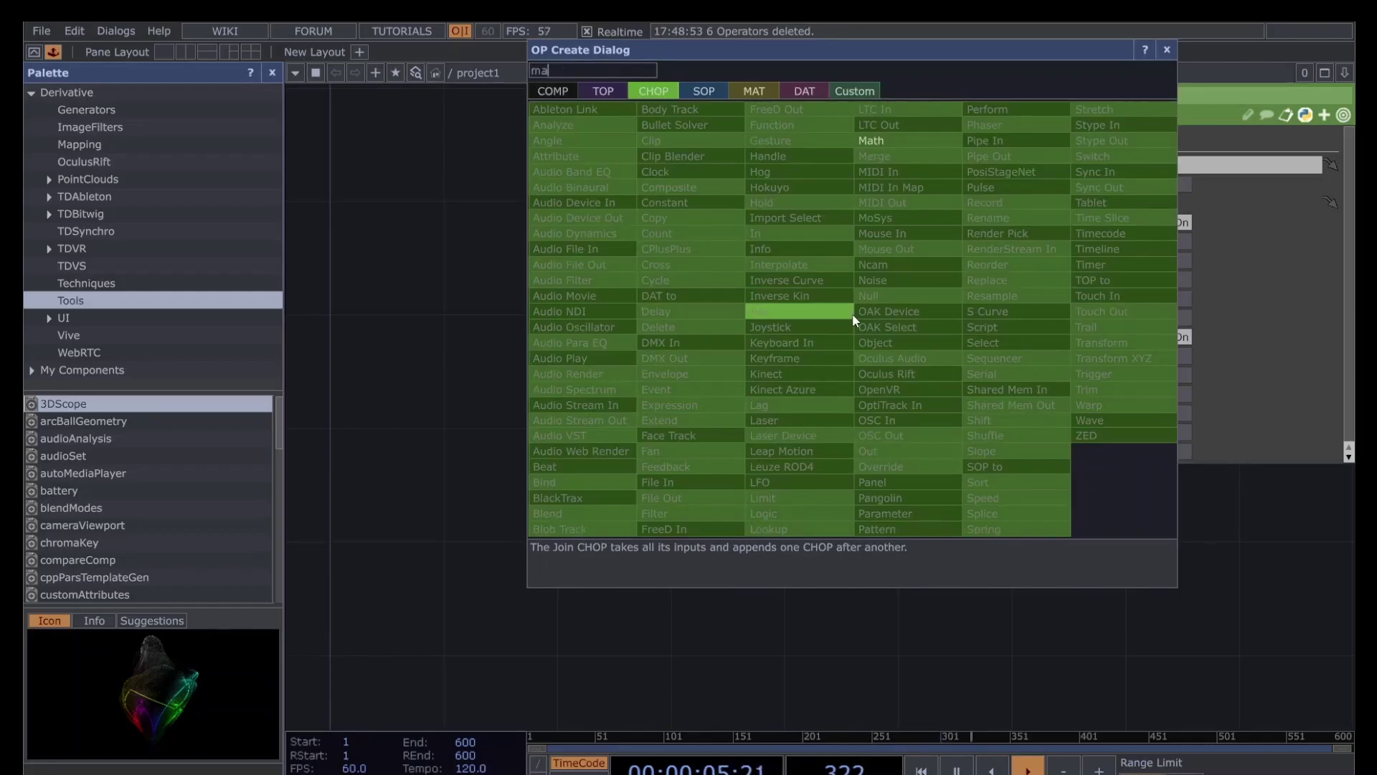
{"action": "type", "text": "th"}
{"action": "key", "text": "Return"}
{"action": "left_click", "coordinate": [852, 313]}
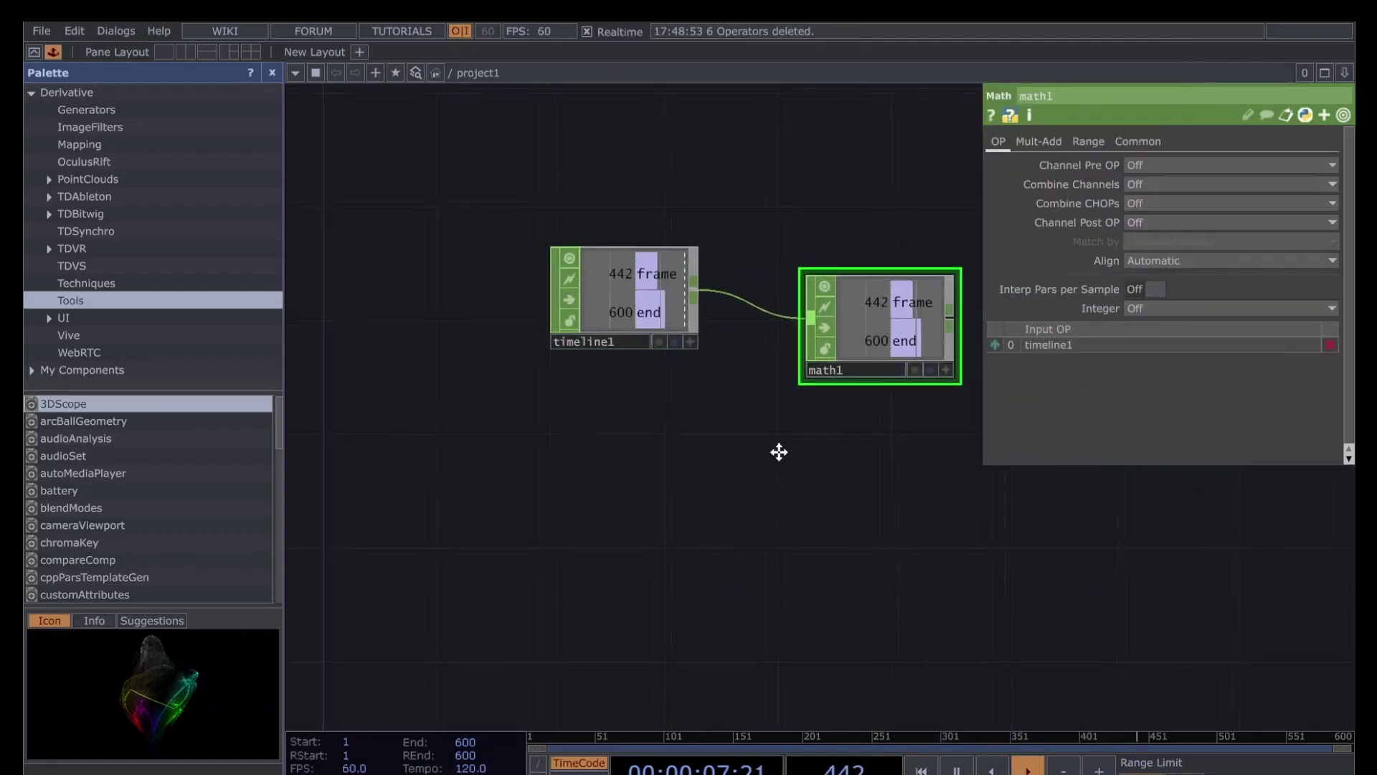
{"action": "left_click_drag", "start_coordinate": [682, 373], "coordinate": [711, 403]}
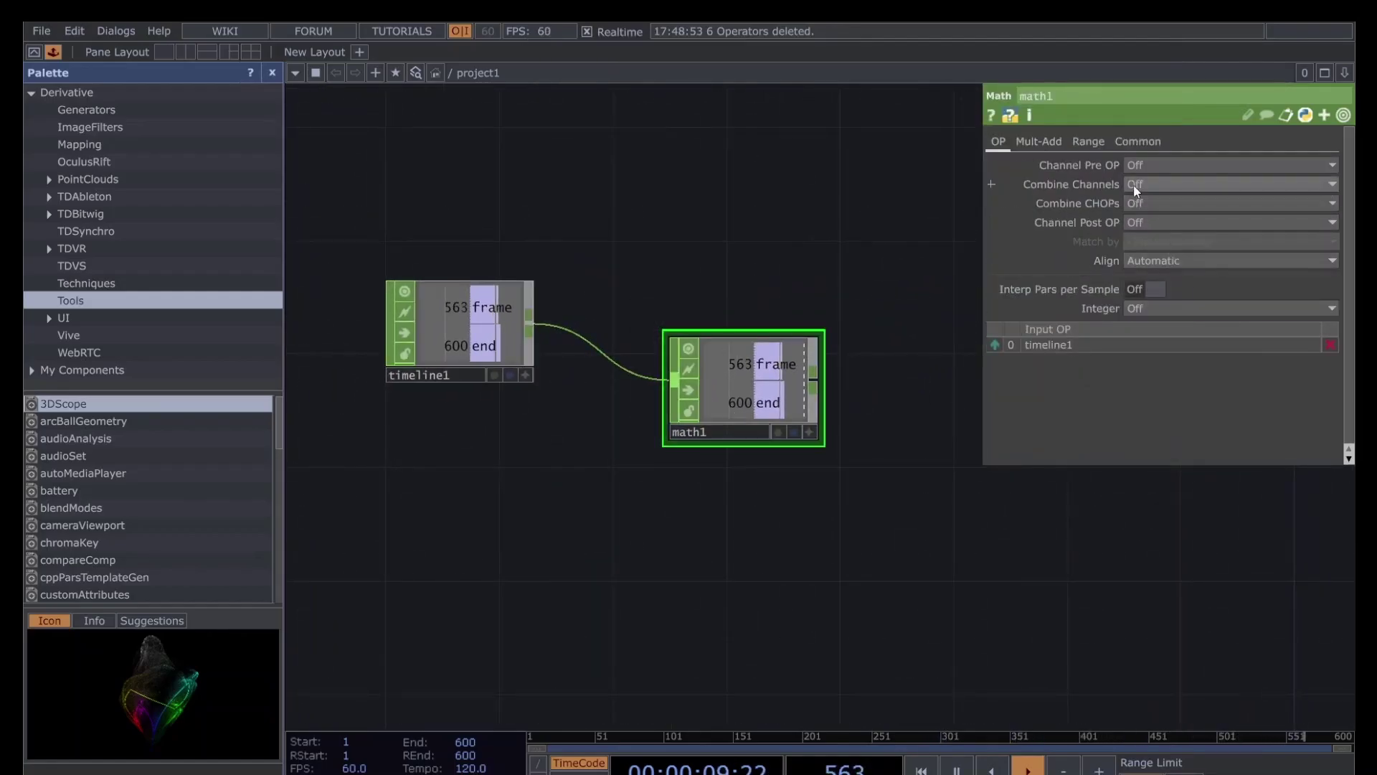
{"action": "left_click", "coordinate": [1152, 203]}
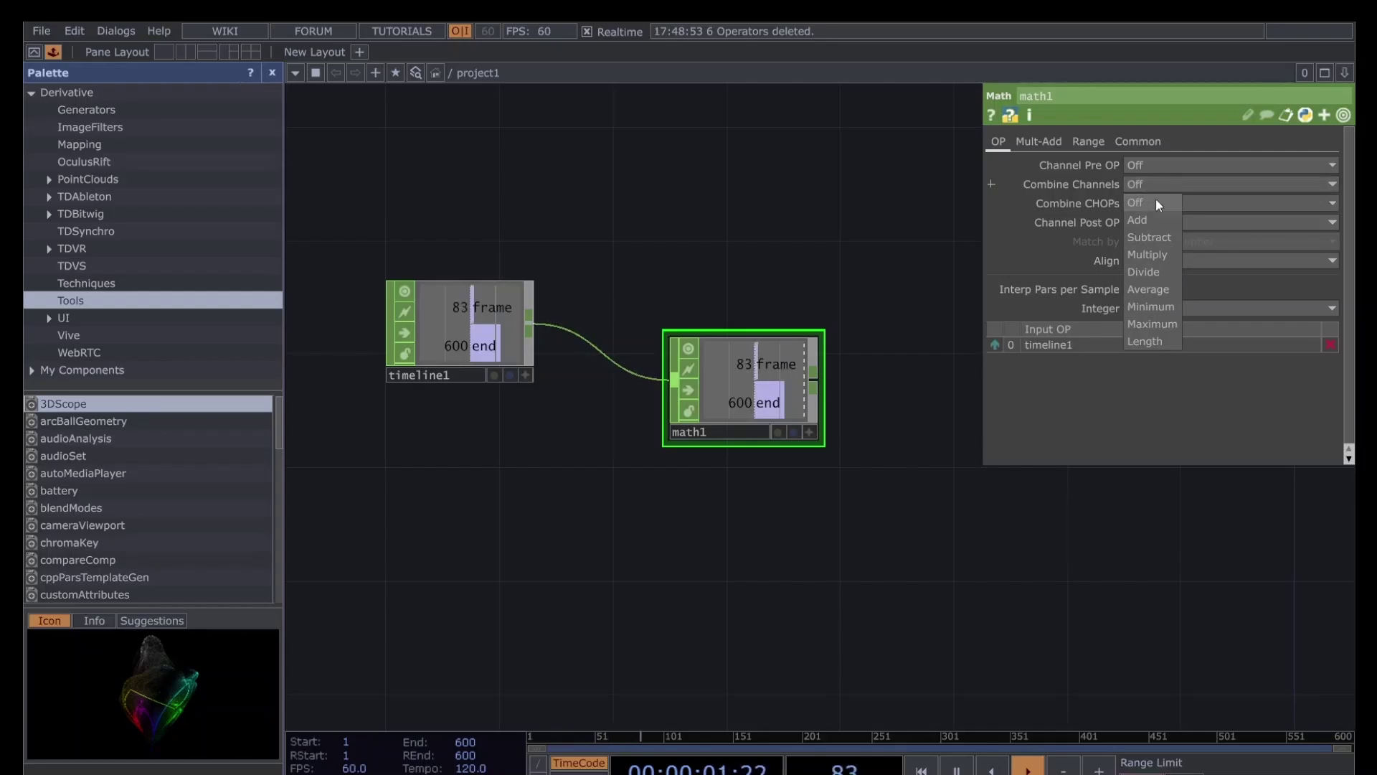
{"action": "left_click", "coordinate": [1163, 271]}
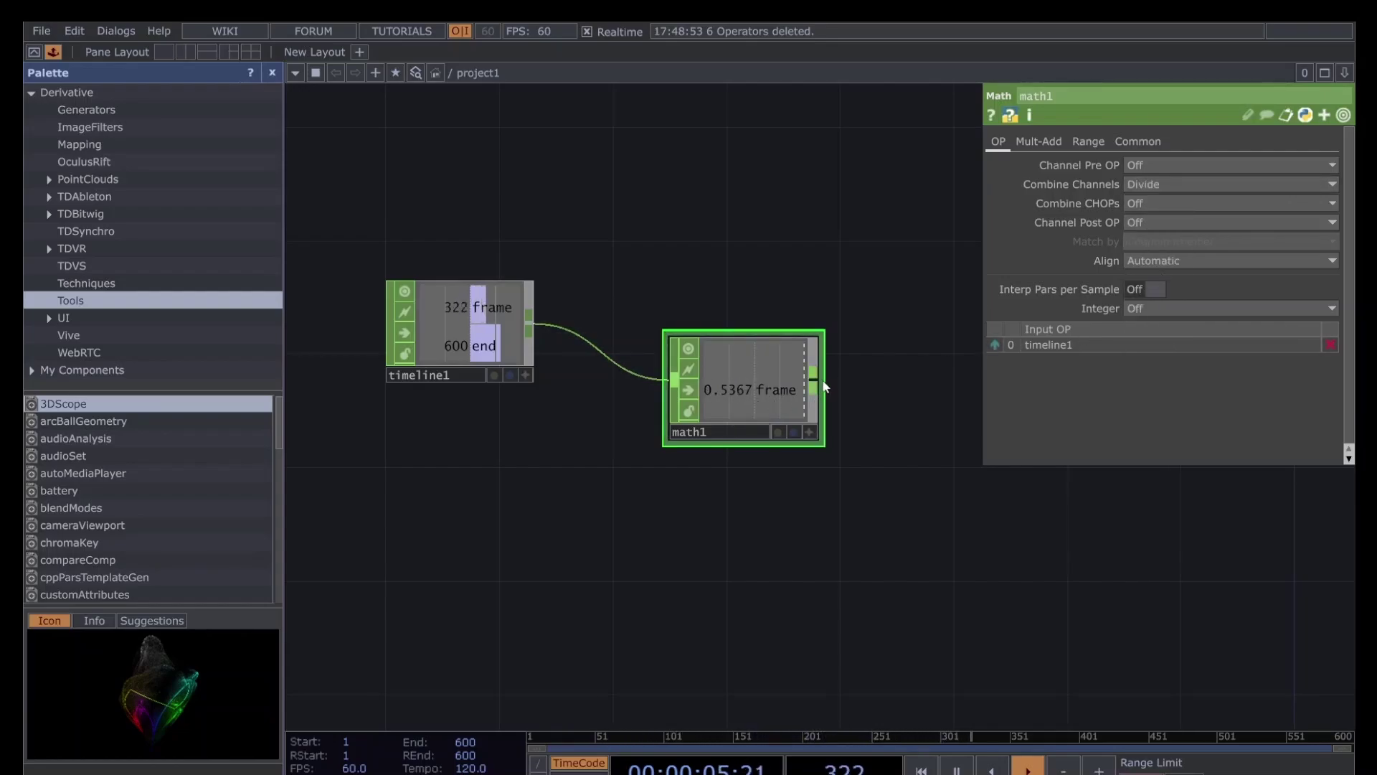
Place pattern1 below the timeline and math nodes and switch its Type from Sine to Ramp
{"action": "key", "text": "Tab"}
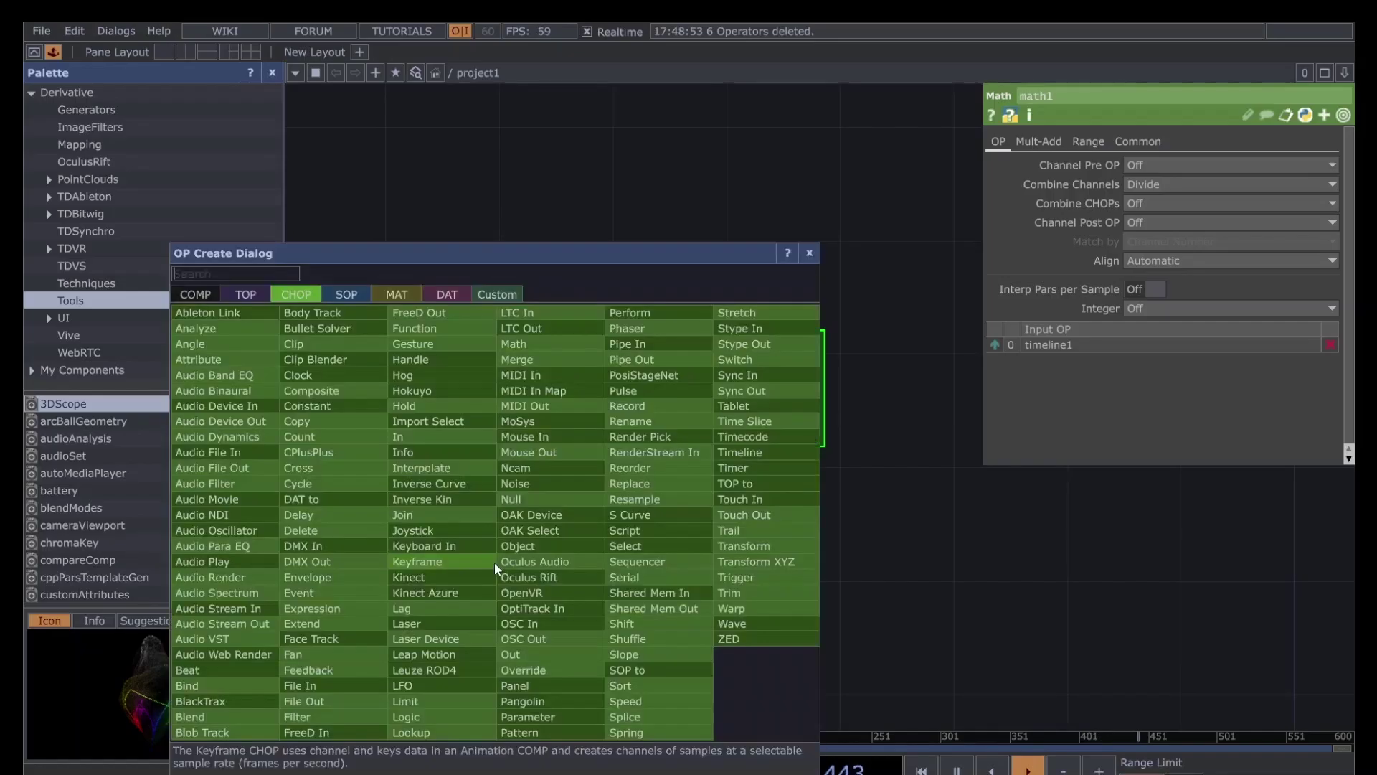
{"action": "type", "text": "patter"}
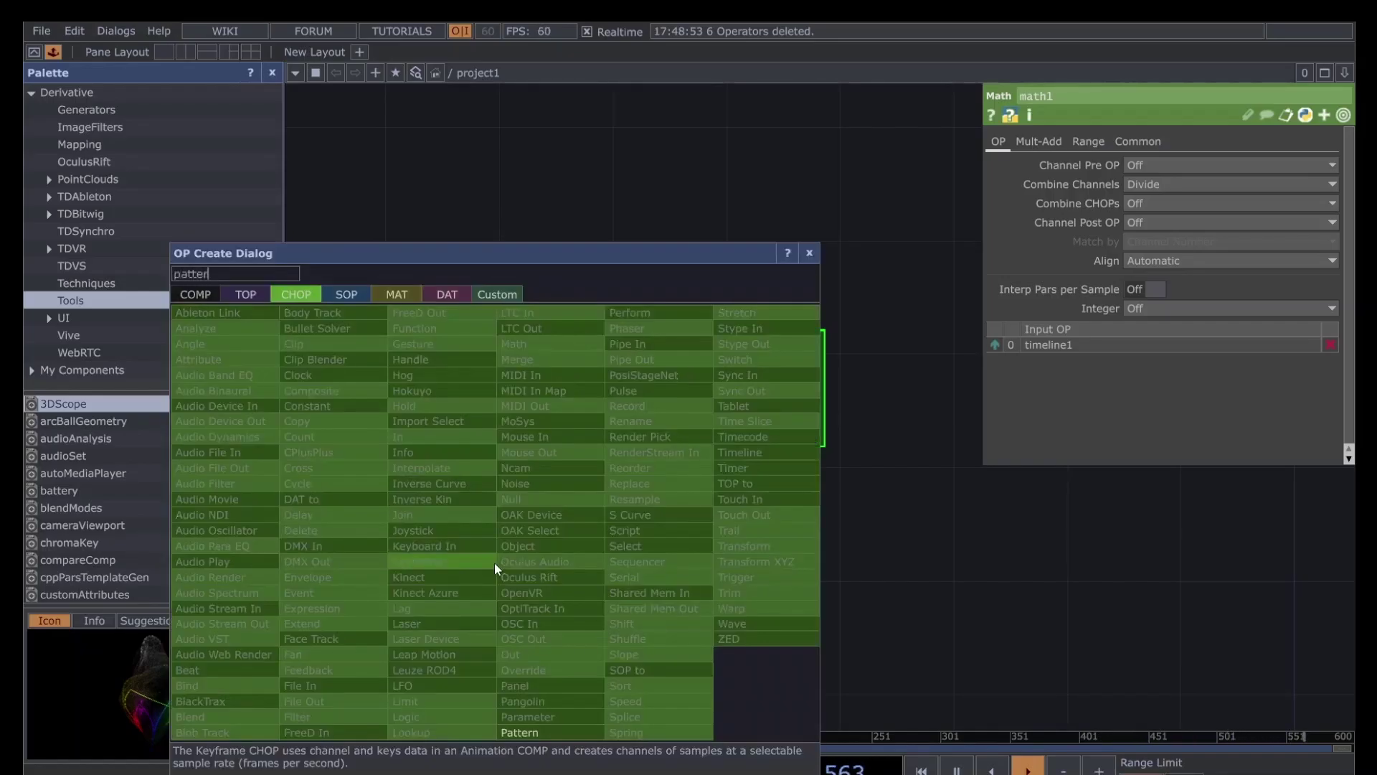
{"action": "left_click", "coordinate": [586, 725]}
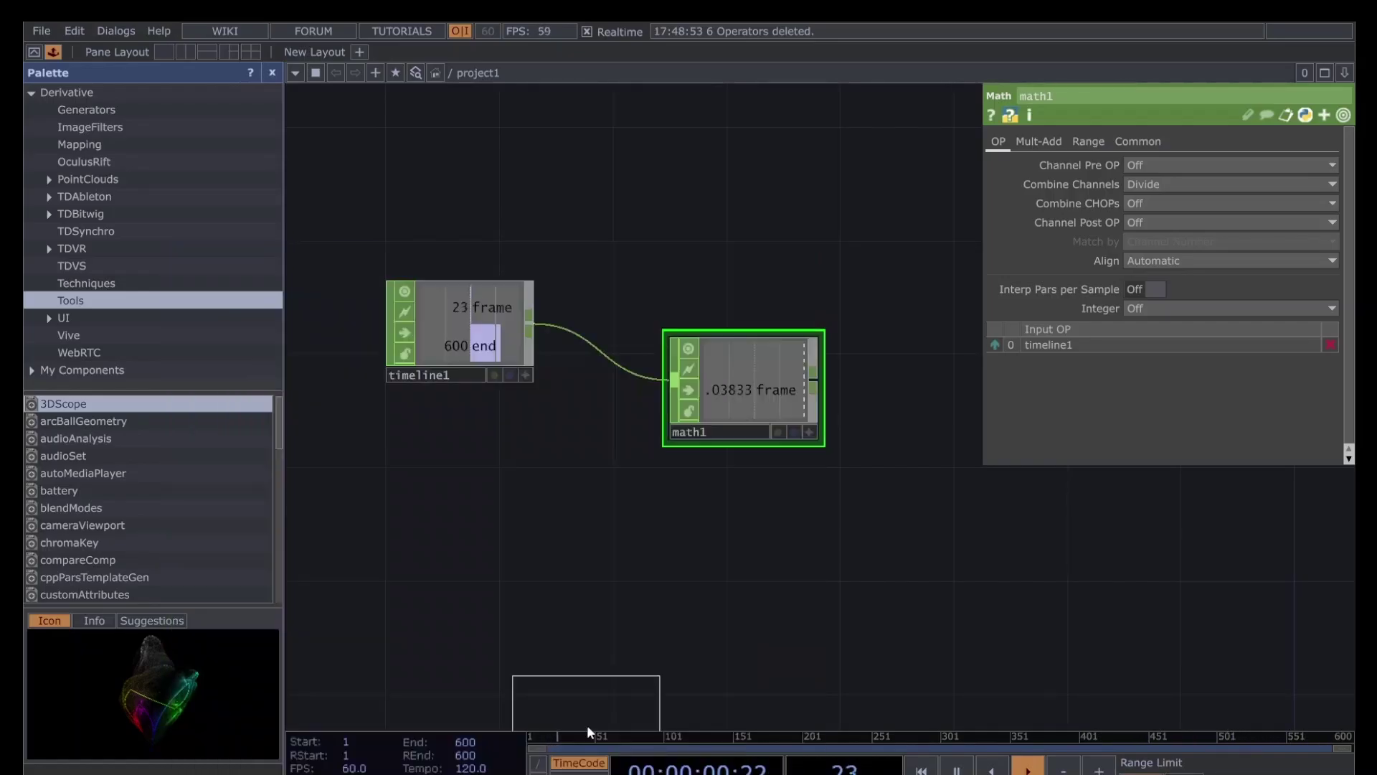
{"action": "left_click", "coordinate": [484, 565]}
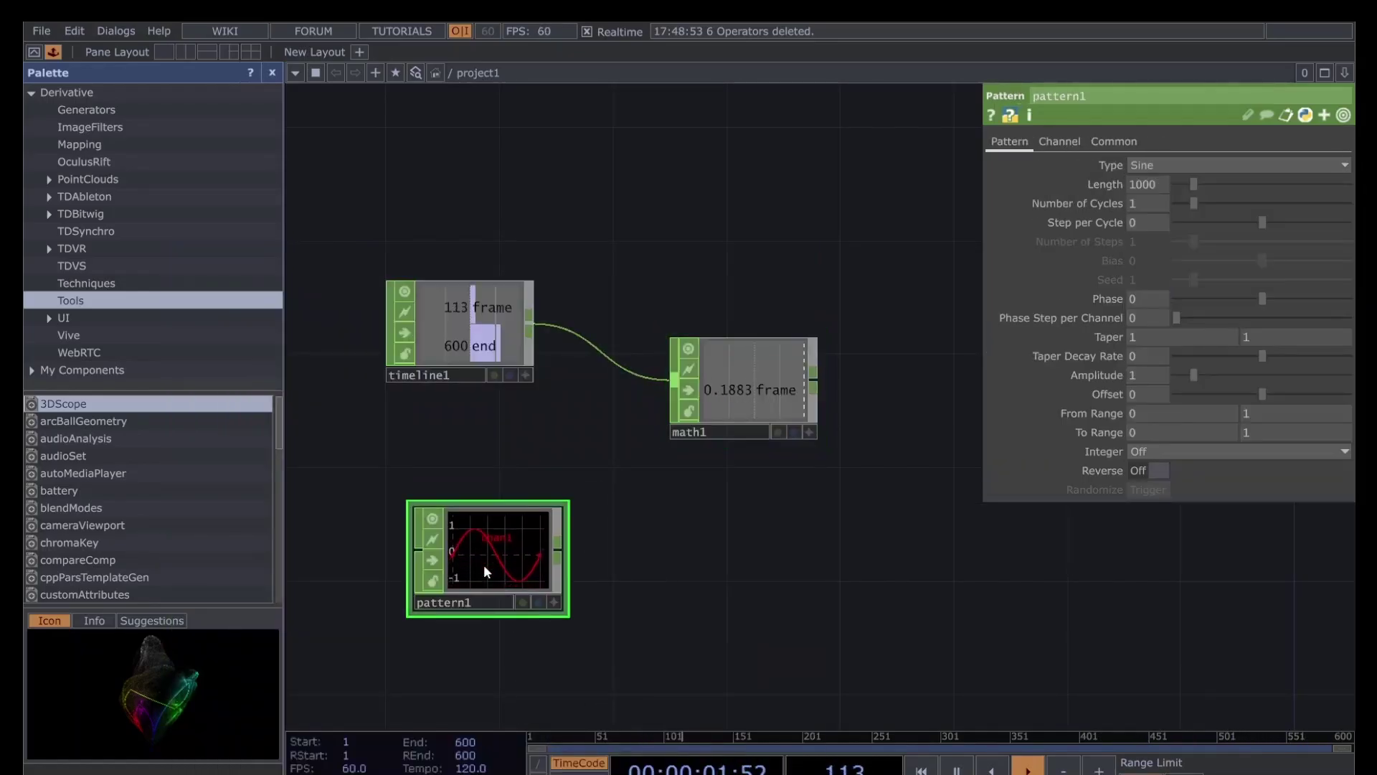
{"action": "left_click", "coordinate": [1147, 170]}
{"action": "left_click", "coordinate": [1147, 244]}
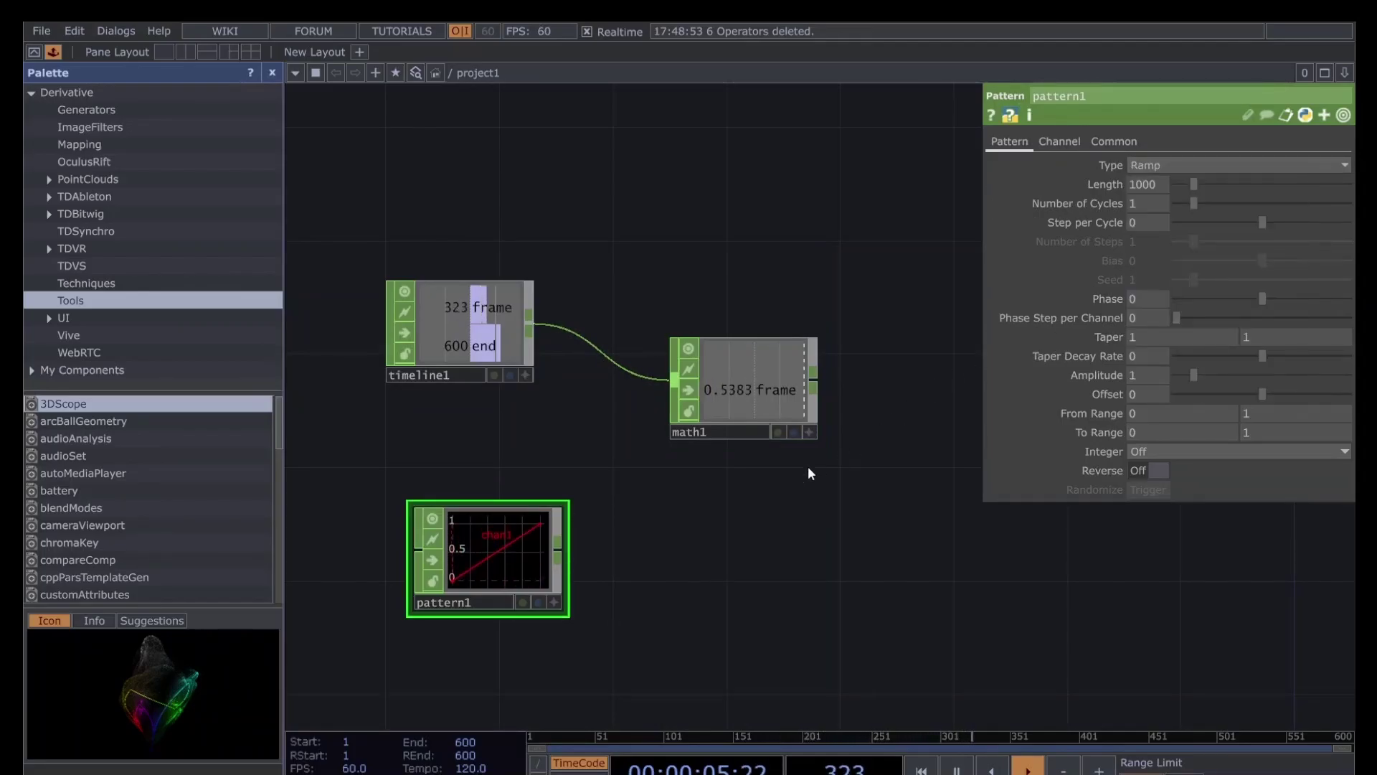
{"action": "left_click_drag", "start_coordinate": [532, 531], "coordinate": [505, 581]}
Begin creating a Lookup operator from math1's output via the 'look' search
{"action": "left_click", "coordinate": [815, 380]}
{"action": "left_click", "coordinate": [864, 410]}
{"action": "type", "text": "loo"}
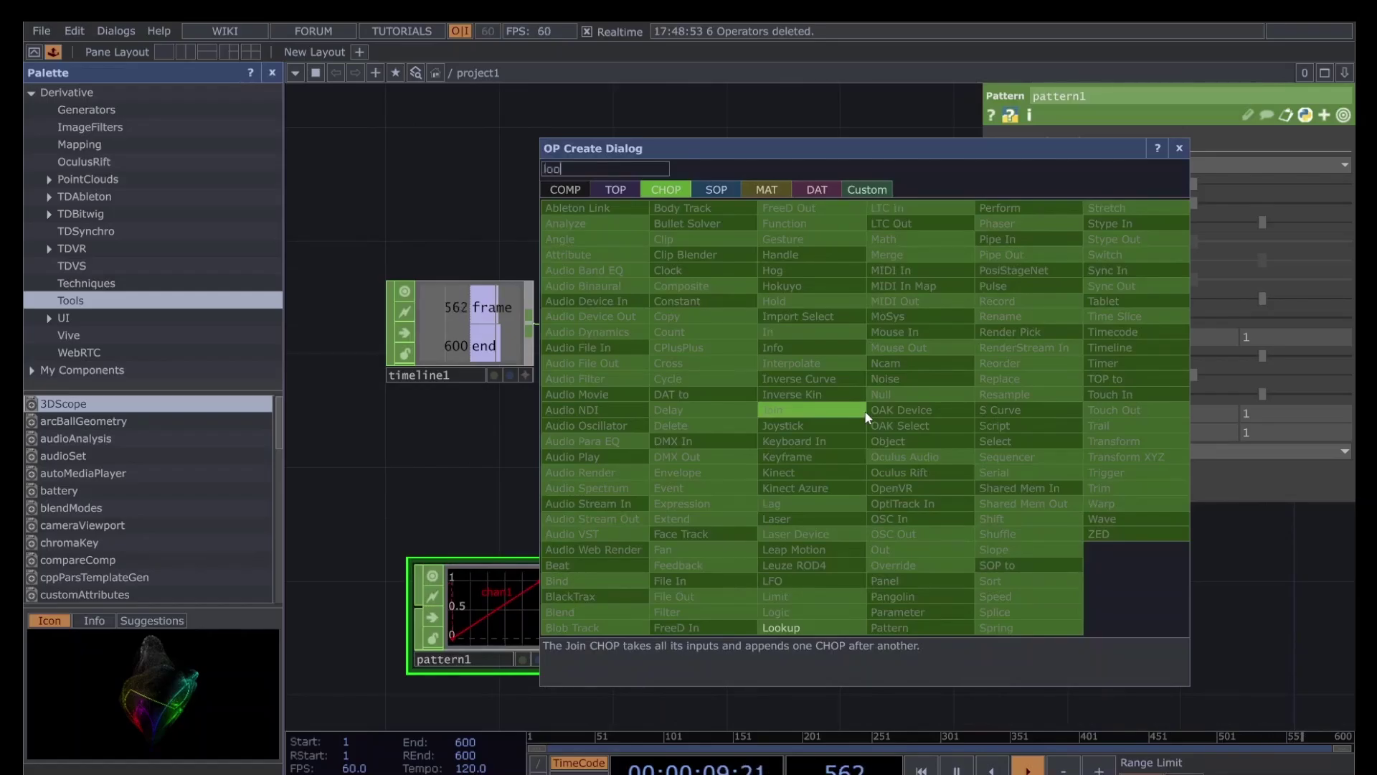
{"action": "type", "text": "k"}
Create lookup1 after math1 and wire pattern1 into its second input
{"action": "left_click", "coordinate": [781, 627]}
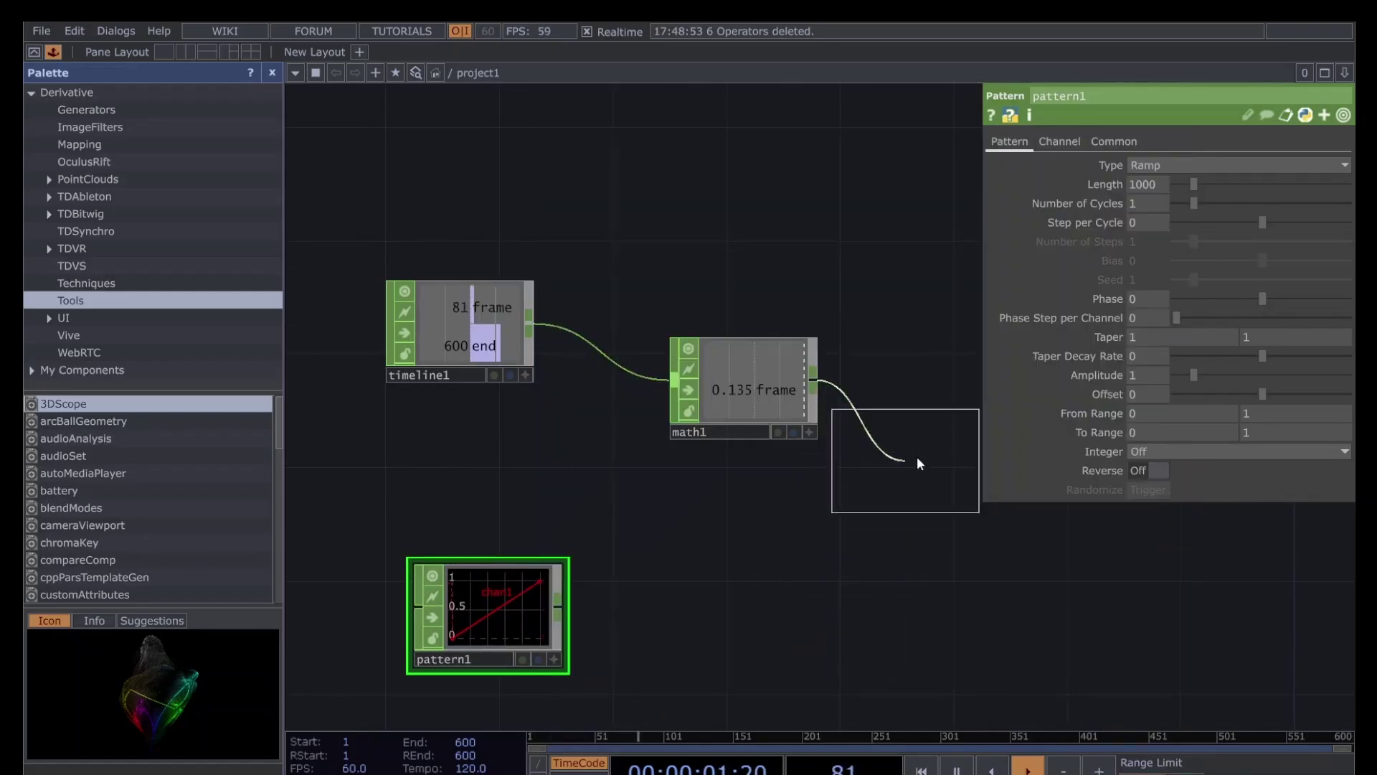
{"action": "left_click", "coordinate": [976, 530]}
{"action": "left_click_drag", "start_coordinate": [971, 571], "coordinate": [833, 560]}
{"action": "left_click", "coordinate": [428, 591]}
{"action": "left_click", "coordinate": [770, 462]}
{"action": "left_click_drag", "start_coordinate": [367, 585], "coordinate": [449, 557]}
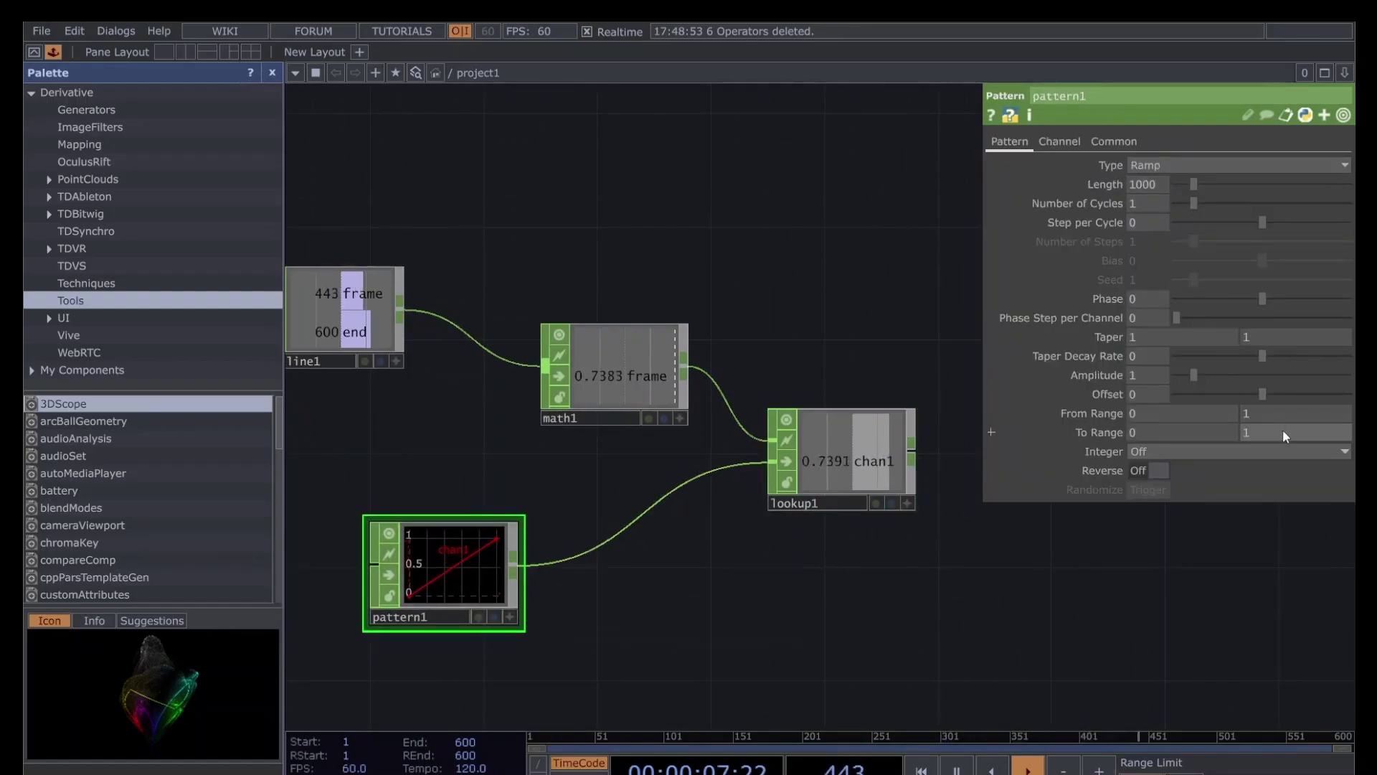
Set pattern1's upper To Range value to 10
{"action": "type", "text": "0"}
{"action": "key", "text": "Return"}
{"action": "scroll", "coordinate": [891, 467], "scroll_direction": "up", "scroll_amount": 3}
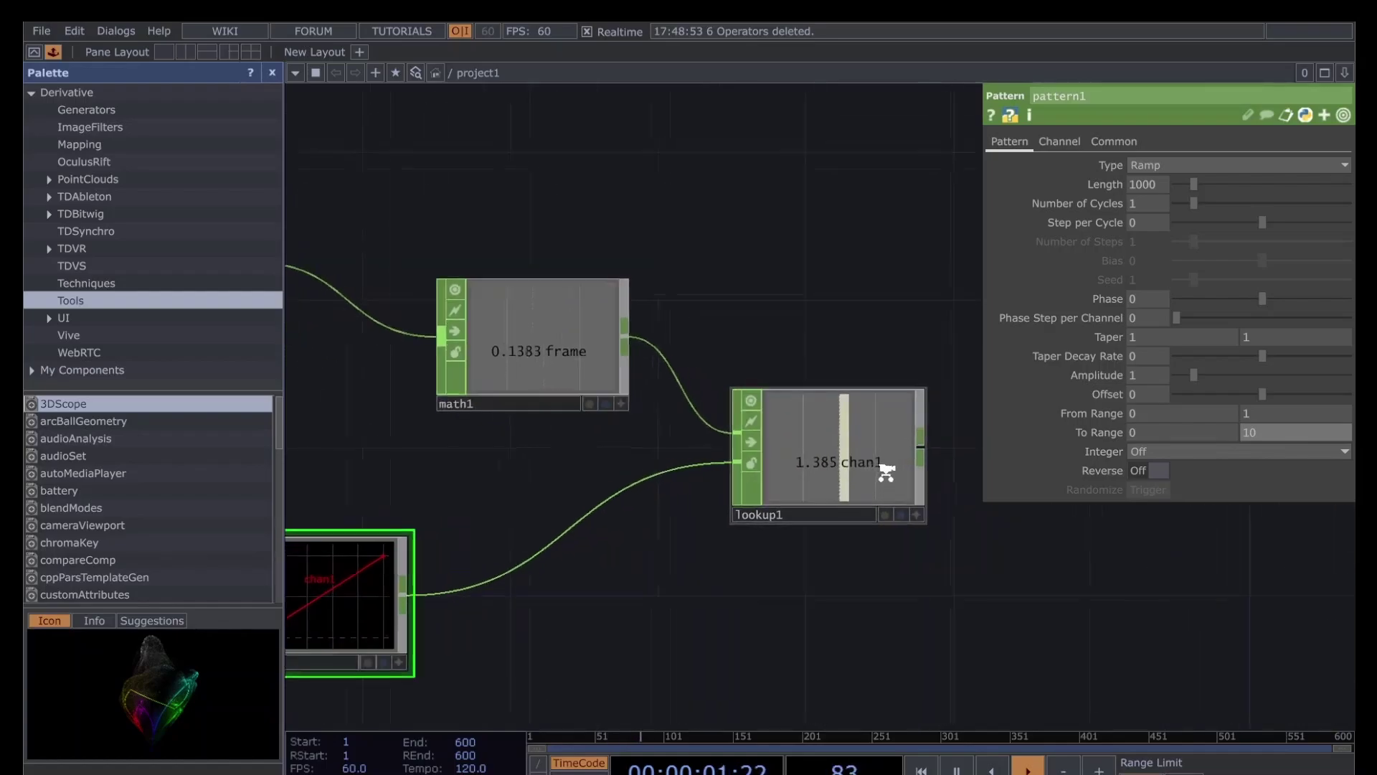
{"action": "left_click_drag", "start_coordinate": [938, 646], "coordinate": [771, 614]}
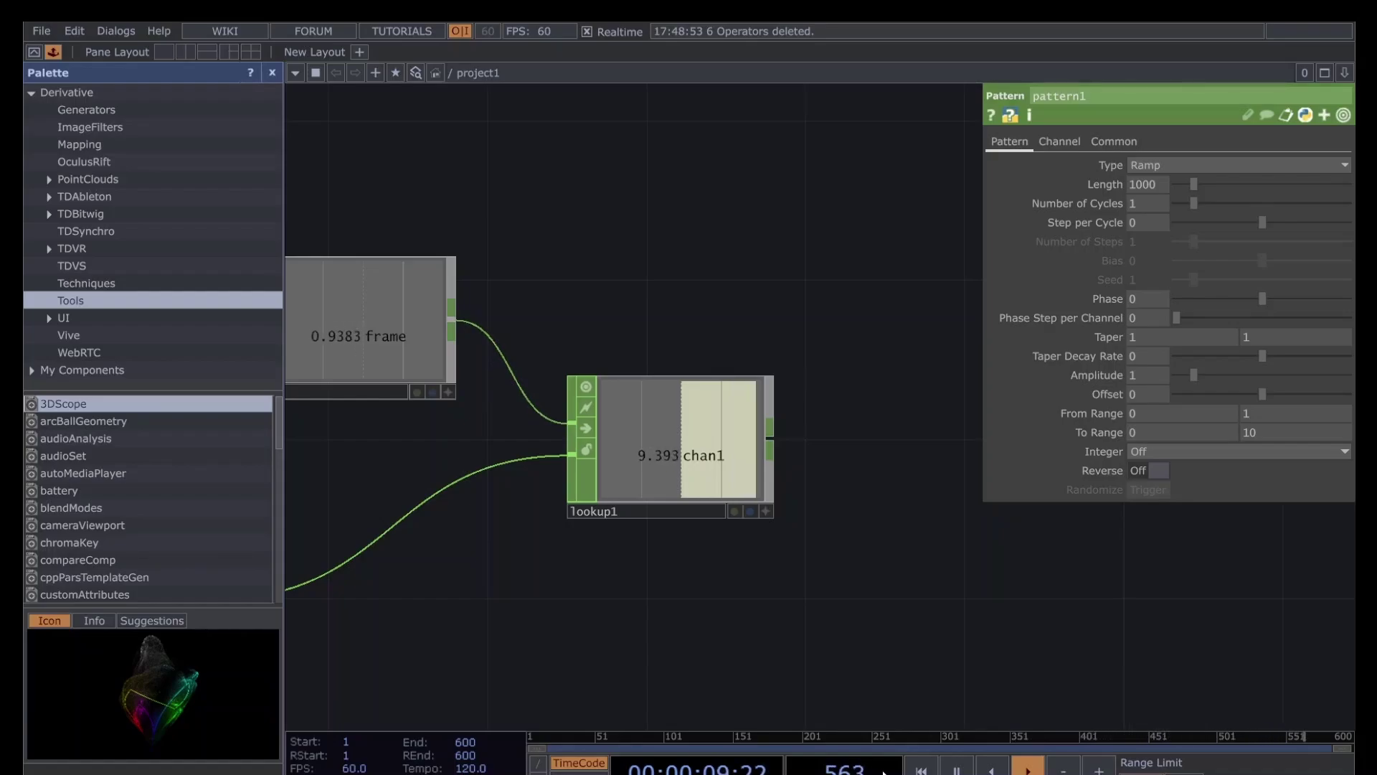
{"action": "scroll", "coordinate": [817, 520], "scroll_direction": "down", "scroll_amount": 3}
Change pattern1's upper To Range value to 360
{"action": "left_click", "coordinate": [1275, 432]}
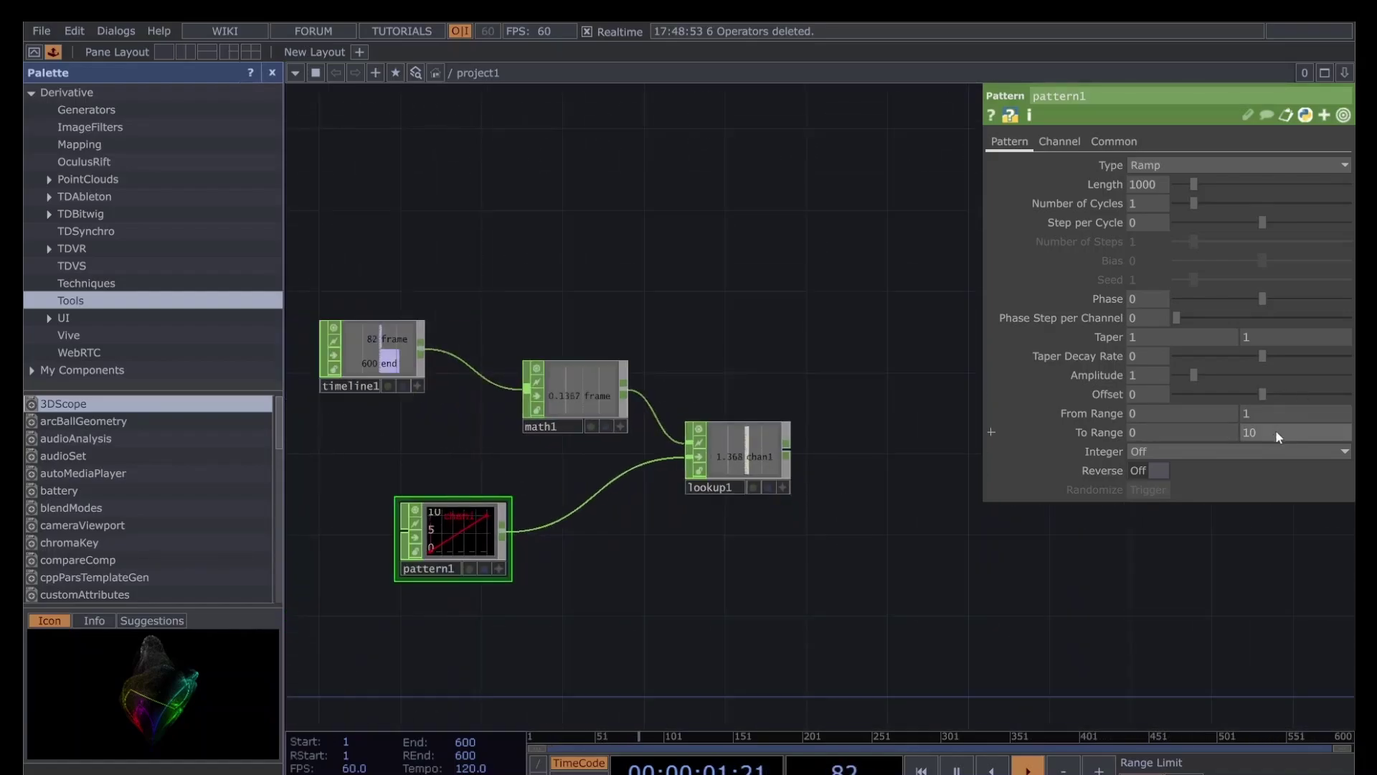
{"action": "type", "text": "360"}
{"action": "key", "text": "Return"}
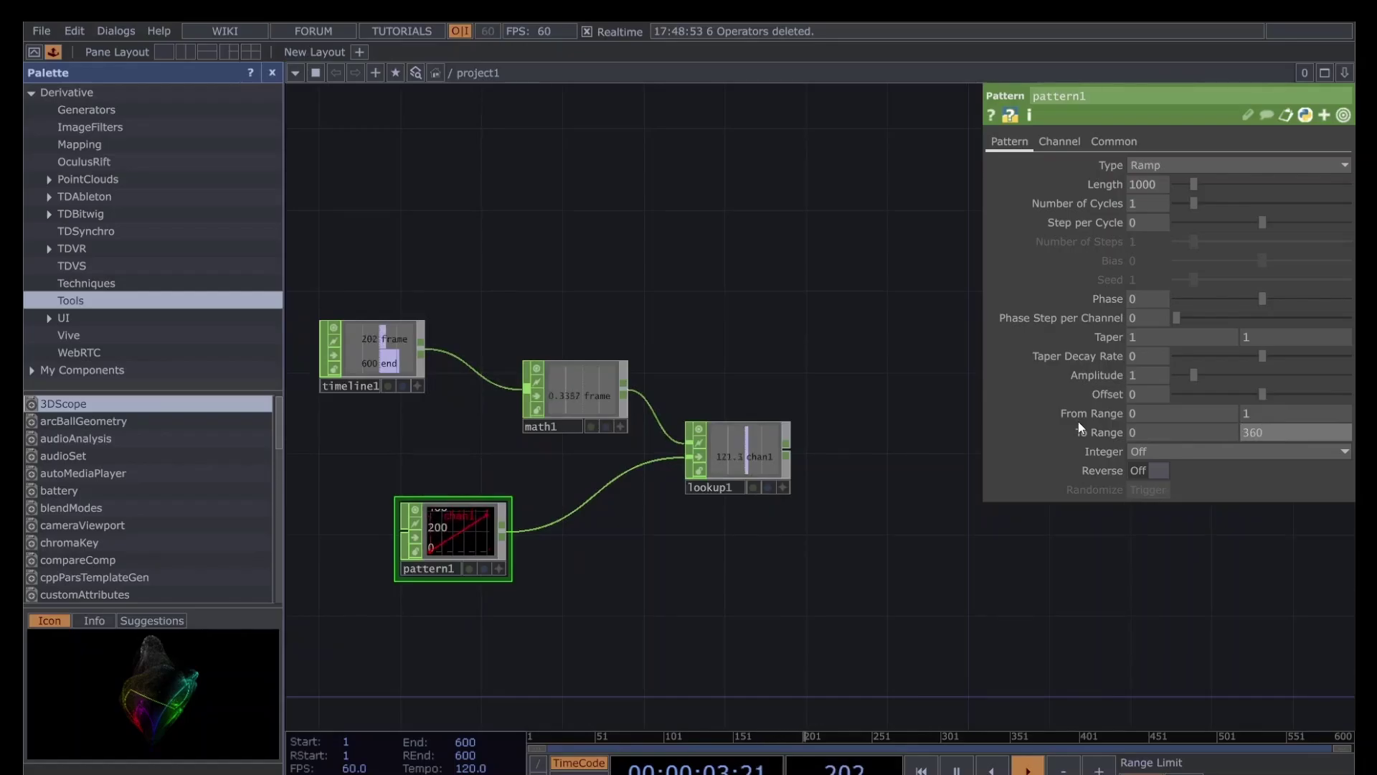
{"action": "left_click_drag", "start_coordinate": [893, 449], "coordinate": [763, 483]}
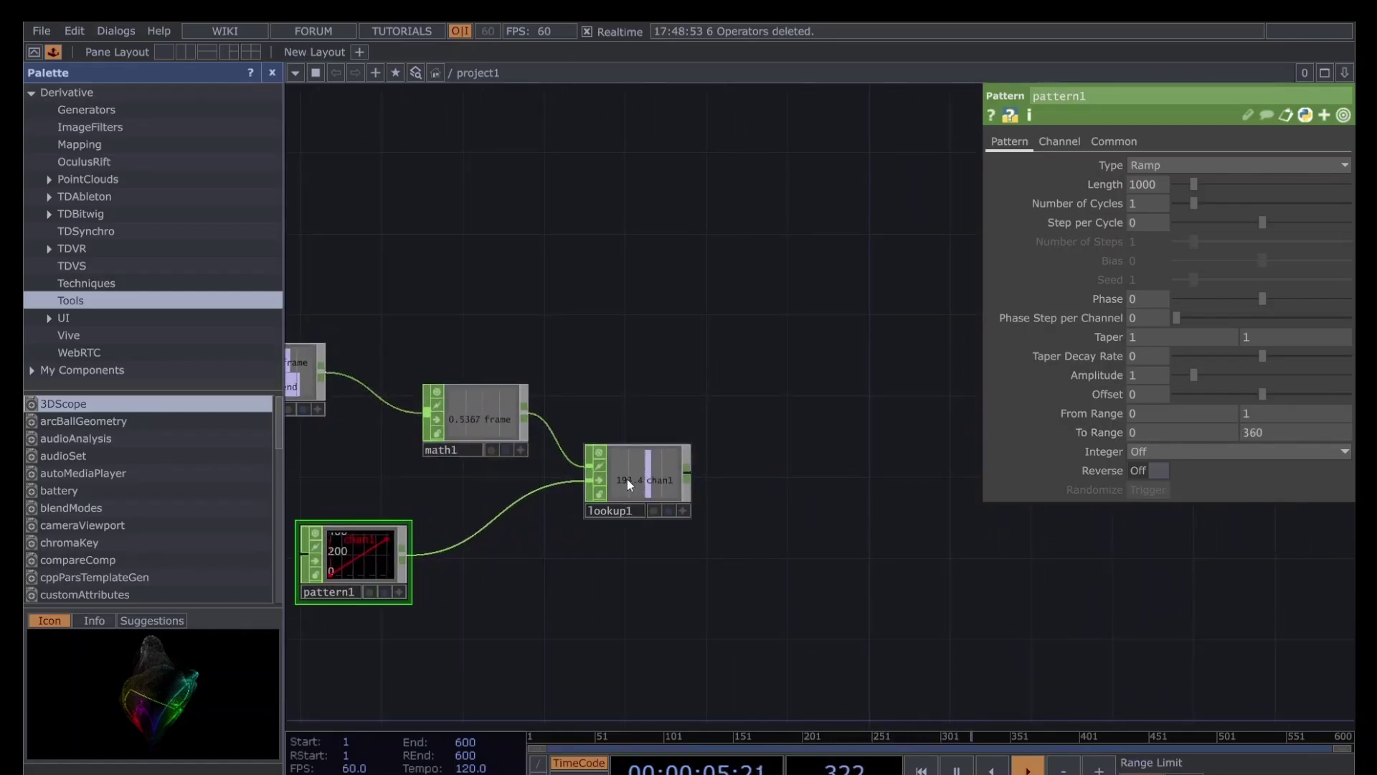
Add an Out CHOP, out1, to the right of lookup1
{"action": "left_click", "coordinate": [626, 479]}
{"action": "left_click", "coordinate": [698, 477]}
{"action": "left_click", "coordinate": [734, 466]}
{"action": "type", "text": "out"}
{"action": "key", "text": "Return"}
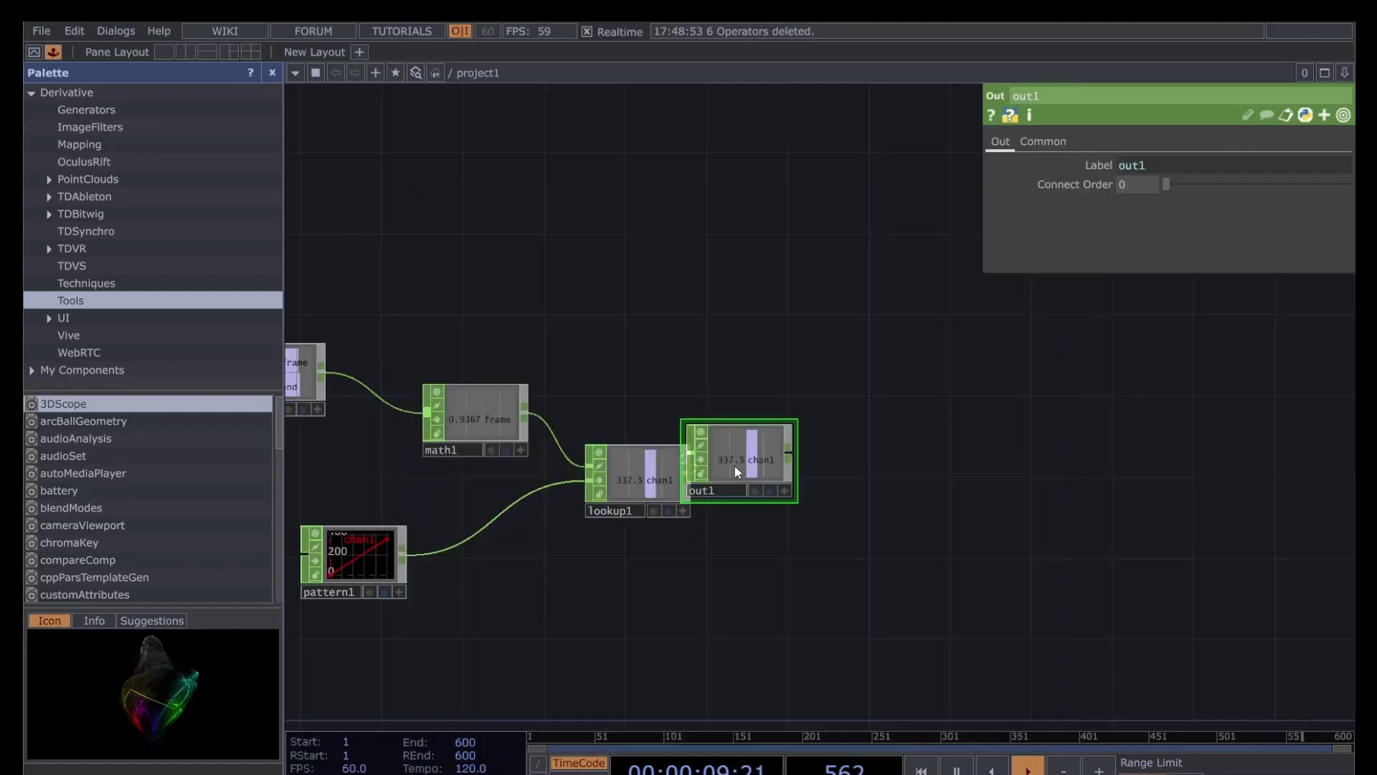
{"action": "left_click_drag", "start_coordinate": [734, 466], "coordinate": [788, 488]}
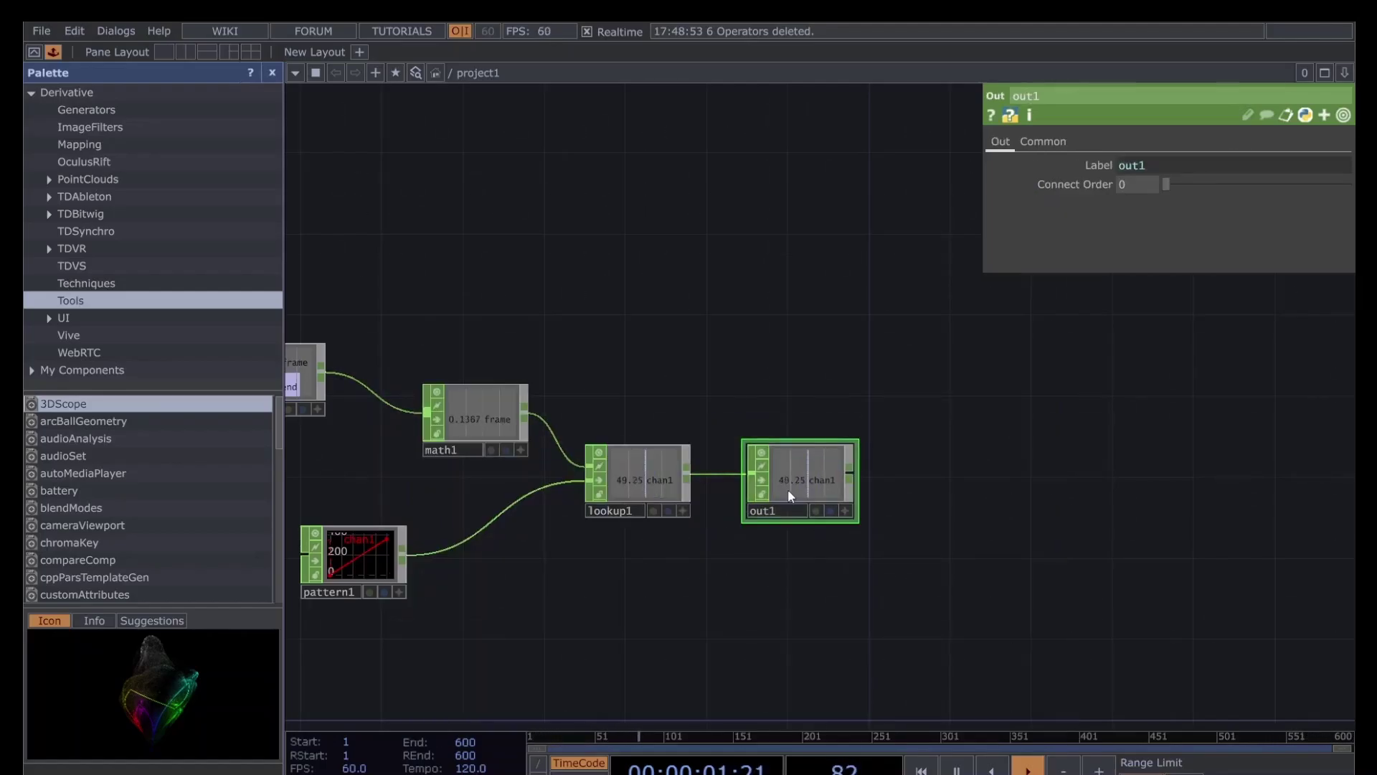
Box-select timeline1, math1, lookup1, out1 and pattern1
{"action": "left_click_drag", "start_coordinate": [615, 577], "coordinate": [795, 537]}
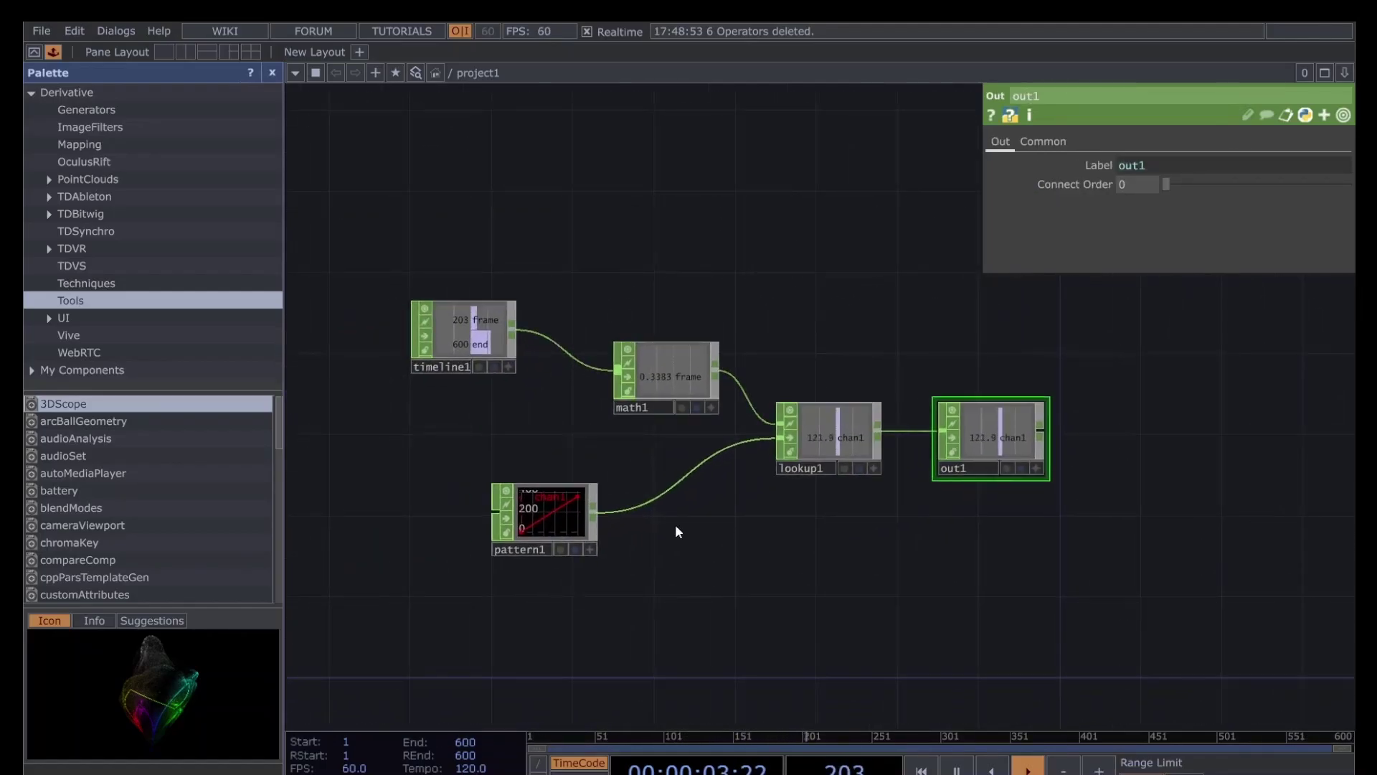
{"action": "left_click", "coordinate": [540, 518]}
{"action": "scroll", "coordinate": [541, 520], "scroll_direction": "up", "scroll_amount": 5}
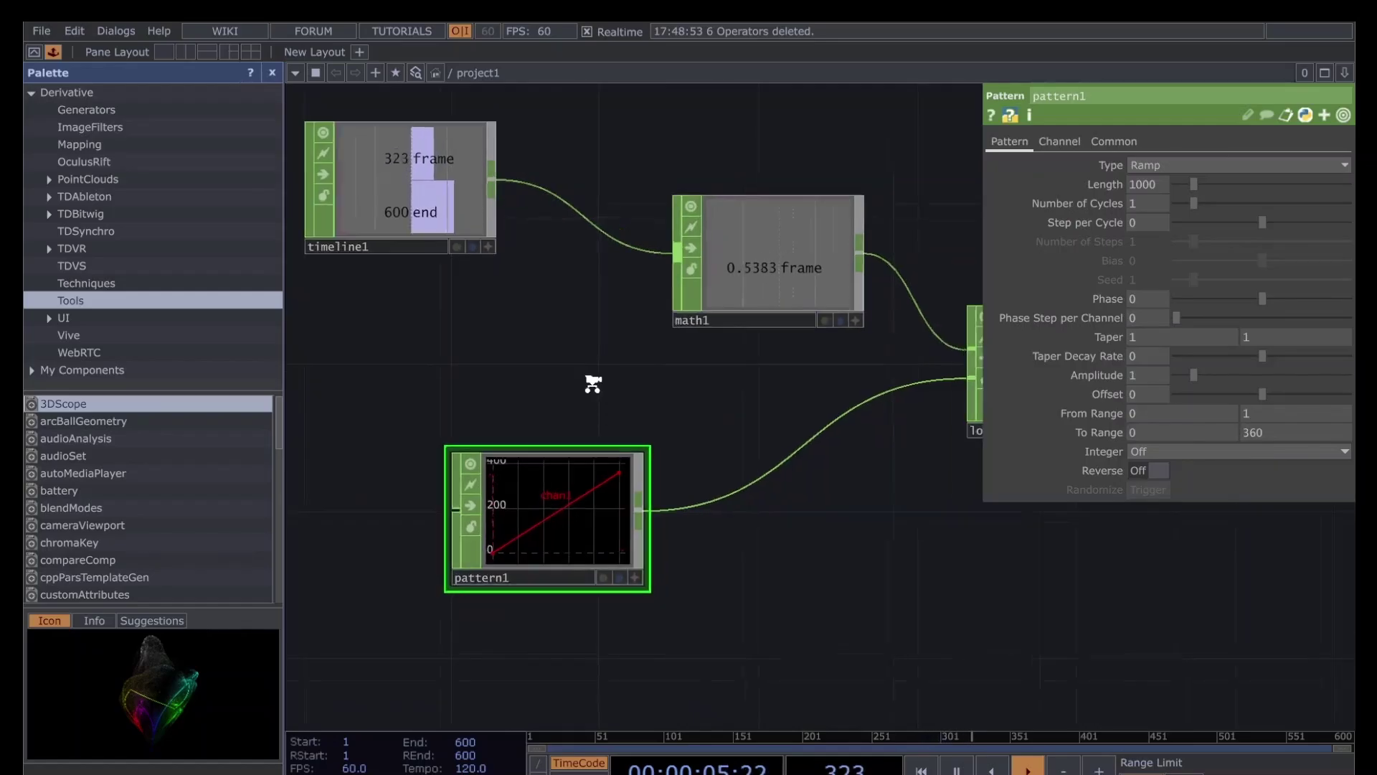
{"action": "scroll", "coordinate": [592, 384], "scroll_direction": "down", "scroll_amount": 5}
{"action": "scroll", "coordinate": [723, 518], "scroll_direction": "down", "scroll_amount": 3}
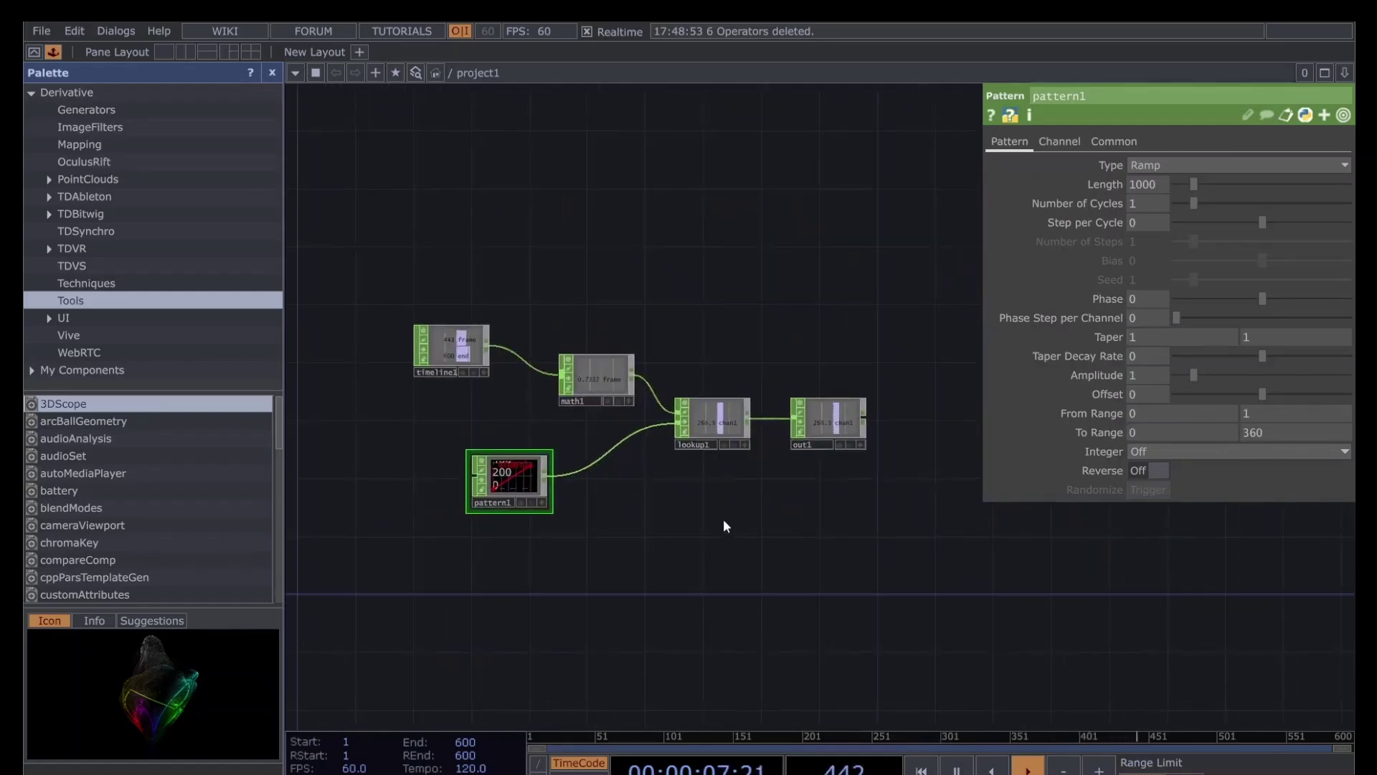
{"action": "scroll", "coordinate": [752, 502], "scroll_direction": "up", "scroll_amount": 2}
{"action": "left_click_drag", "start_coordinate": [682, 262], "coordinate": [668, 535]}
Collapse the selected operators into base1 and open its Component Editor
{"action": "right_click", "coordinate": [670, 535]}
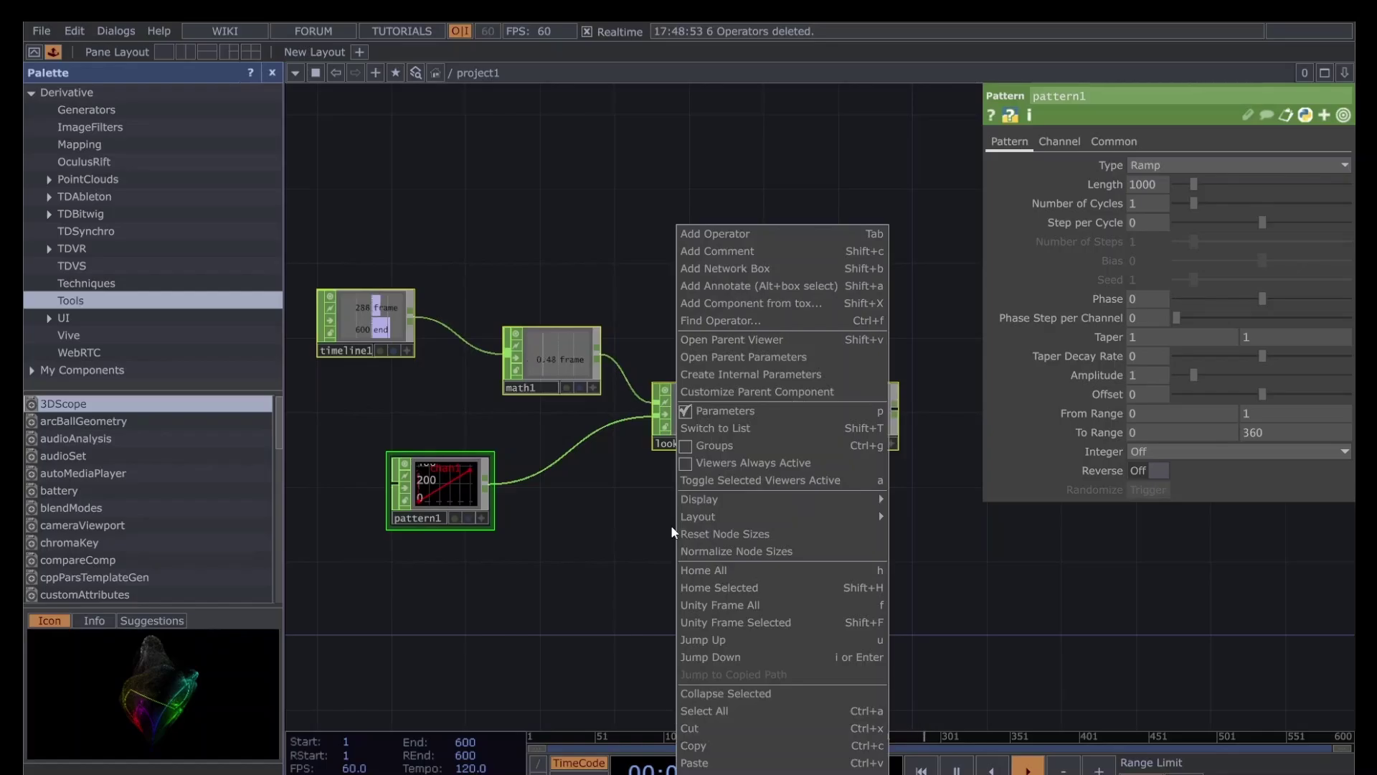
{"action": "left_click", "coordinate": [803, 690]}
{"action": "right_click", "coordinate": [595, 396]}
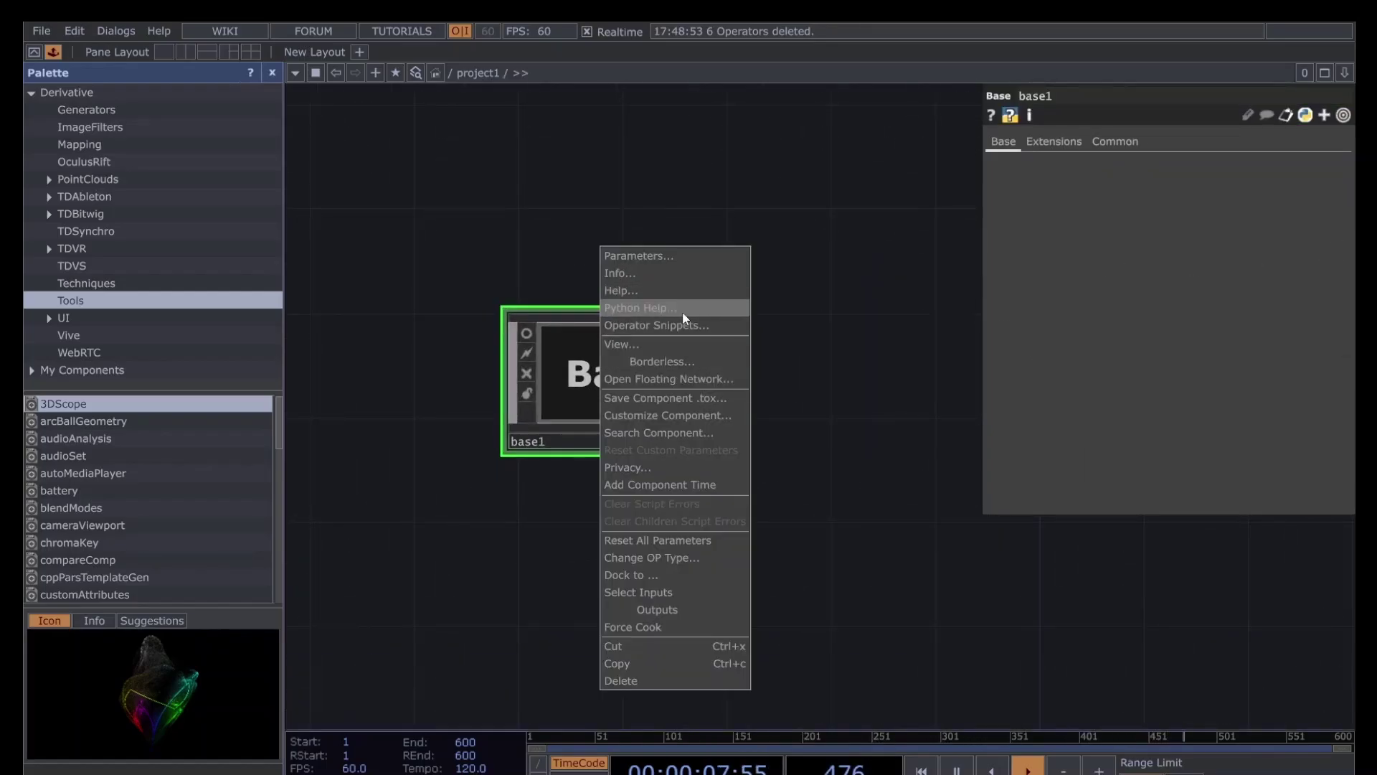
{"action": "left_click", "coordinate": [681, 417]}
{"action": "left_click_drag", "start_coordinate": [625, 104], "coordinate": [841, 117]}
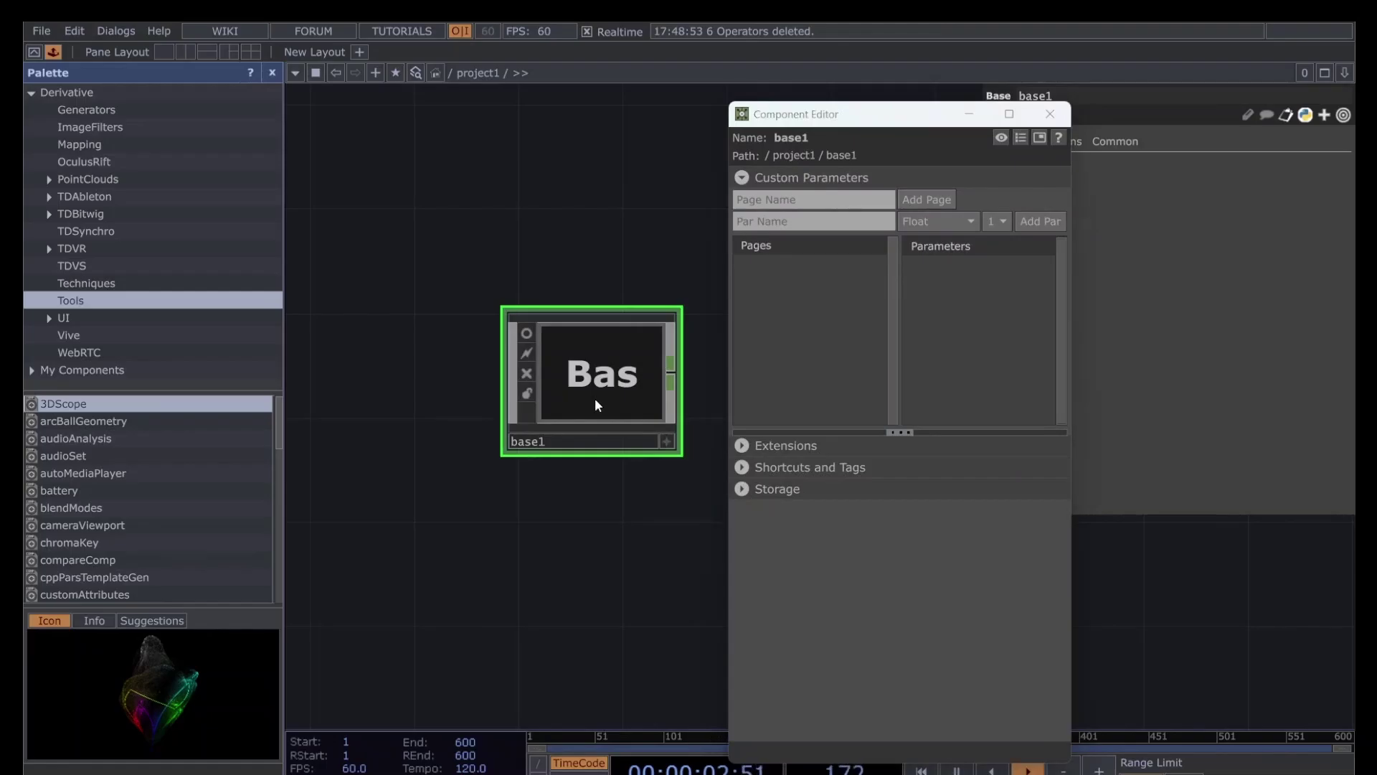
Inside base1, expose pattern1's Type as a bound Wavetype custom parameter
{"action": "double_click", "coordinate": [595, 398]}
{"action": "scroll", "coordinate": [591, 407], "scroll_direction": "up", "scroll_amount": 3}
{"action": "left_click", "coordinate": [604, 524]}
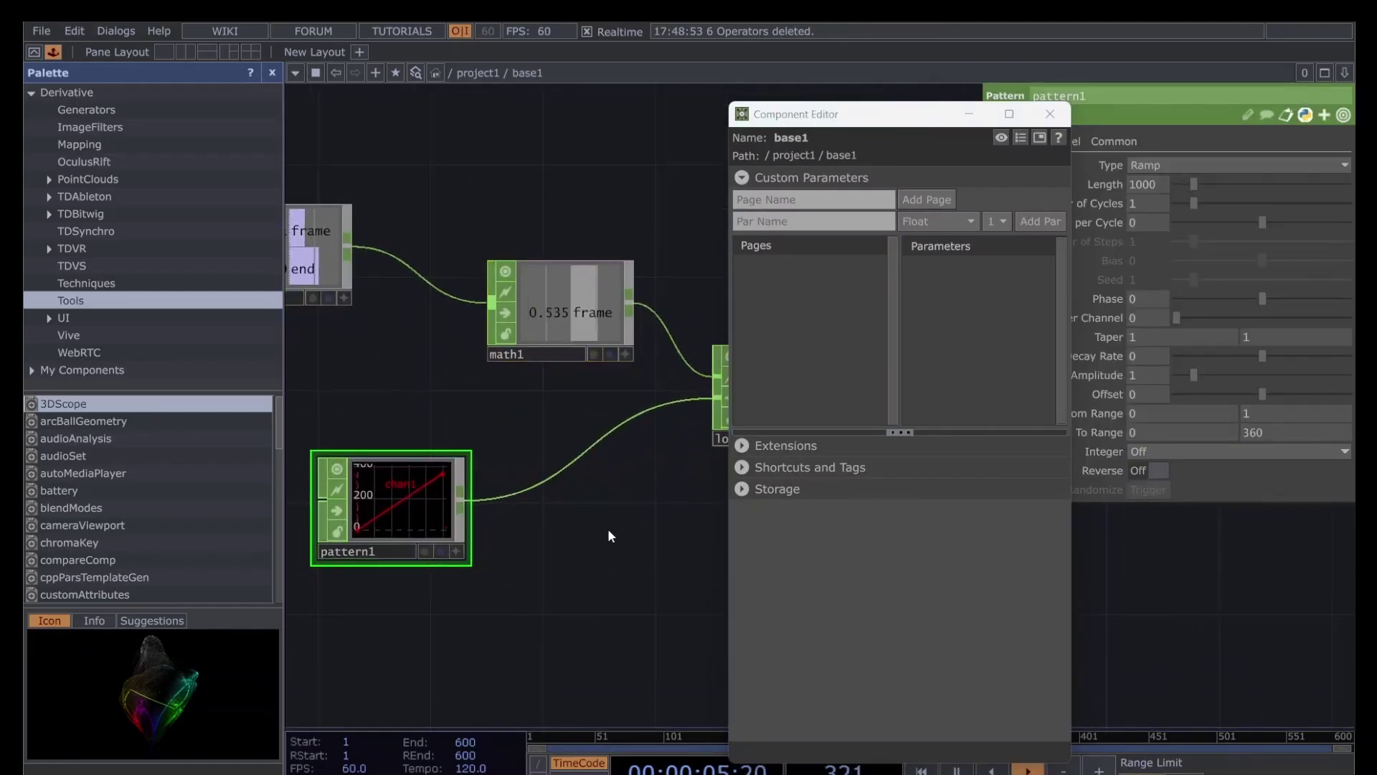
{"action": "left_click_drag", "start_coordinate": [1112, 165], "coordinate": [959, 298]}
{"action": "left_click", "coordinate": [971, 316]}
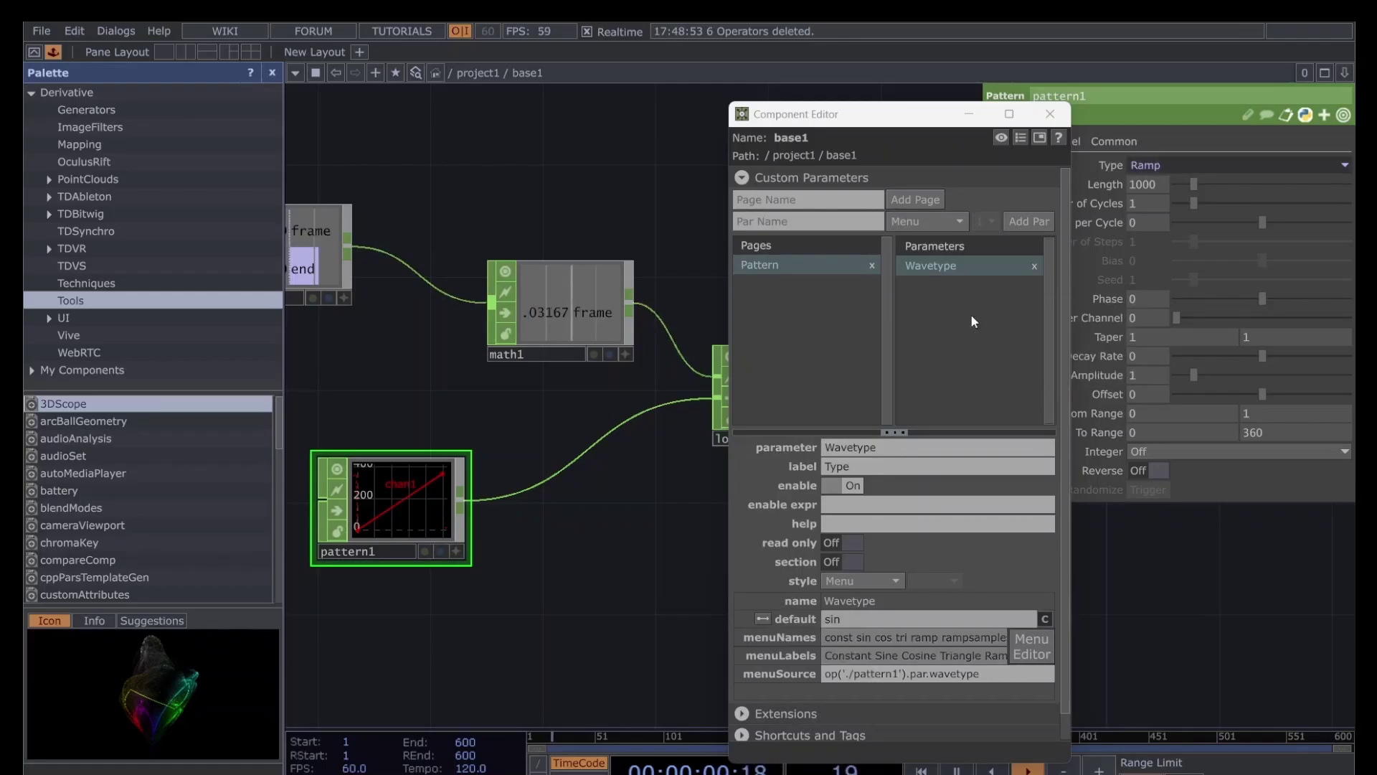
Expose pattern1's To Range as a bound Torange parameter and close the editor
{"action": "left_click_drag", "start_coordinate": [896, 114], "coordinate": [715, 95]}
{"action": "left_click_drag", "start_coordinate": [1096, 436], "coordinate": [798, 322]}
{"action": "left_click", "coordinate": [820, 329]}
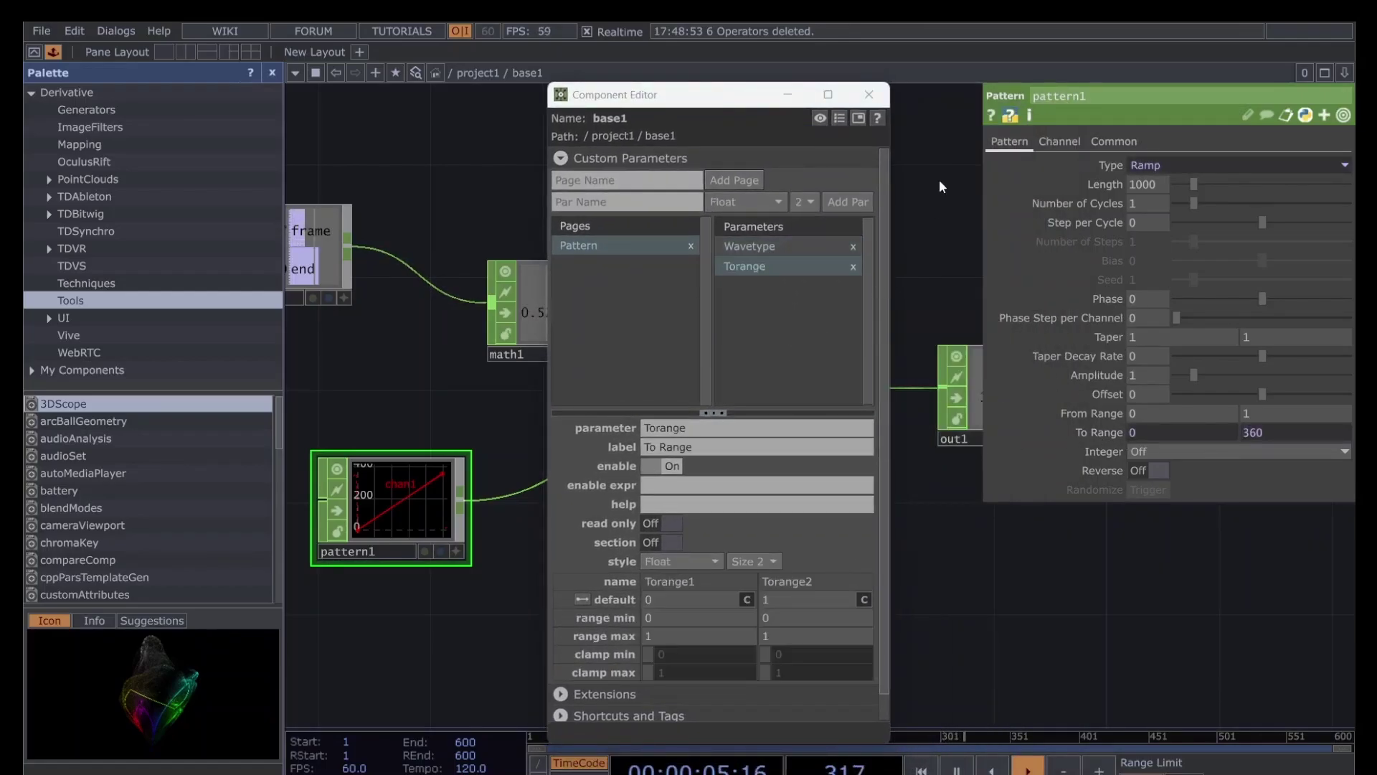
{"action": "left_click", "coordinate": [868, 94]}
{"action": "scroll", "coordinate": [829, 230], "scroll_direction": "down", "scroll_amount": 5}
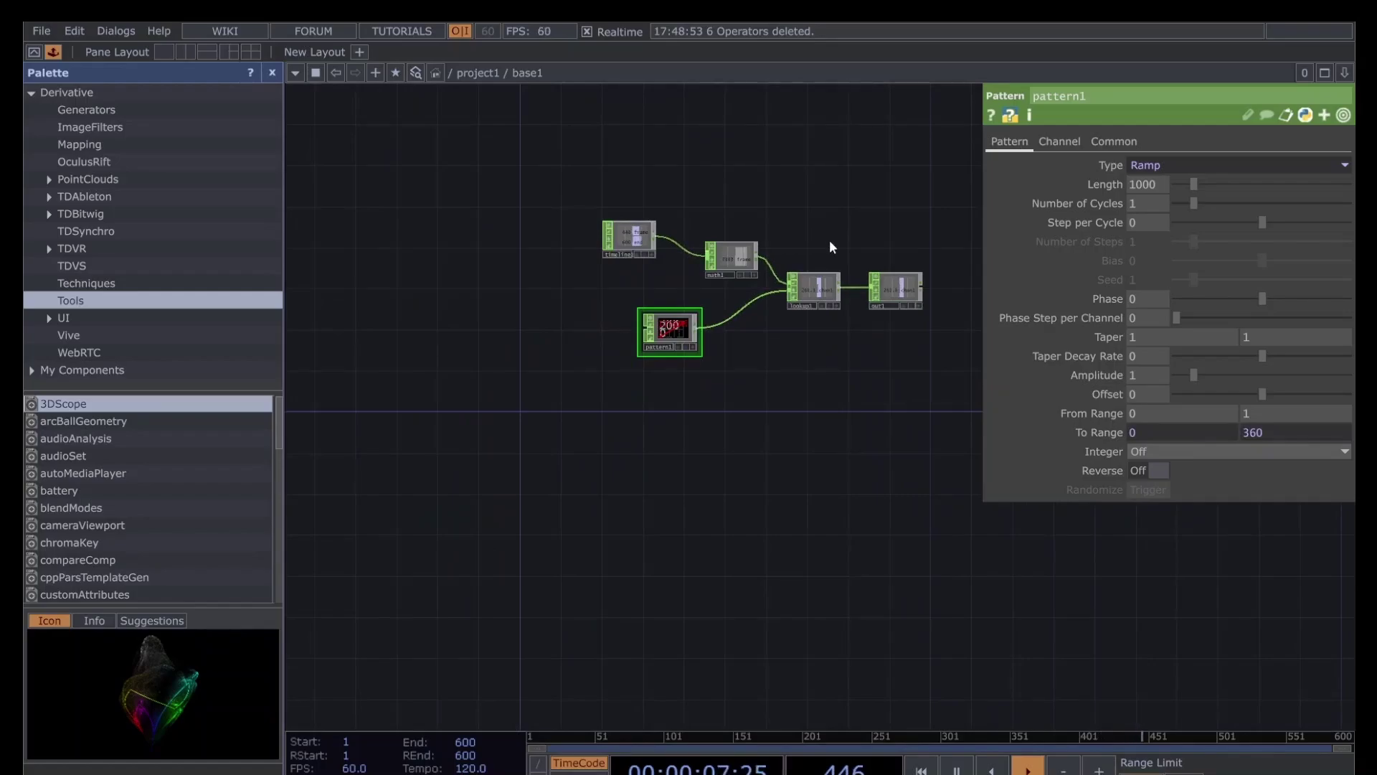
Show base1's Pattern page and rename the component to loop_on_timeline
{"action": "scroll", "coordinate": [830, 244], "scroll_direction": "down", "scroll_amount": 10}
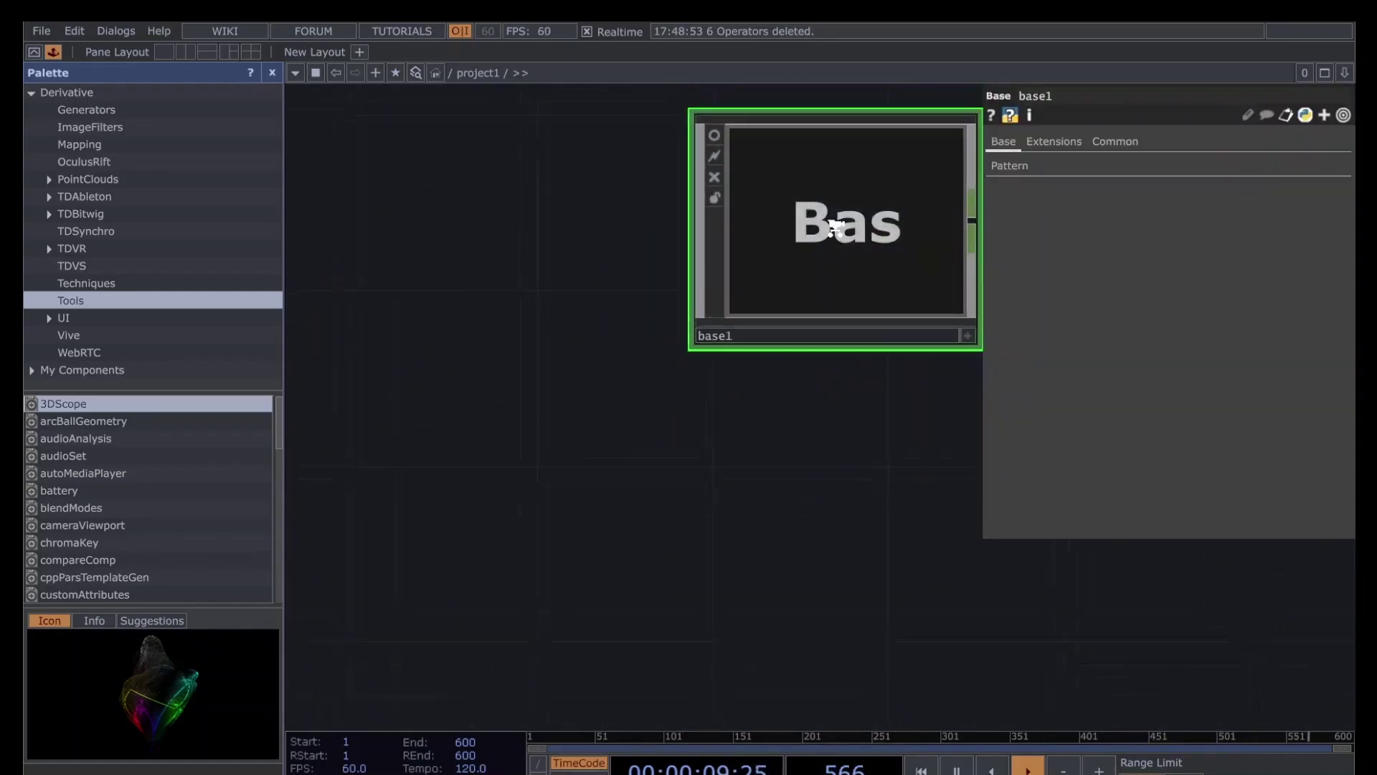
{"action": "key", "text": "h"}
{"action": "left_click", "coordinate": [1011, 165]}
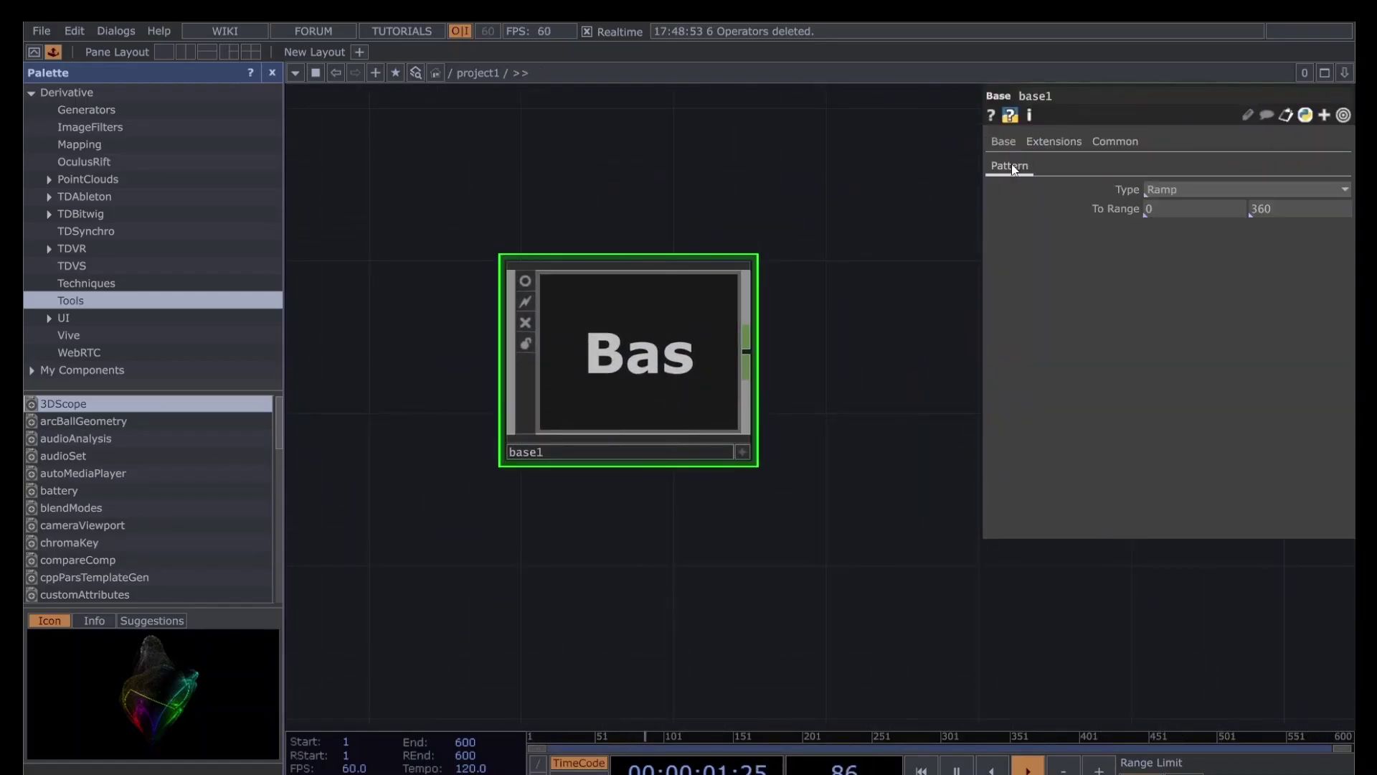
{"action": "left_click", "coordinate": [560, 446]}
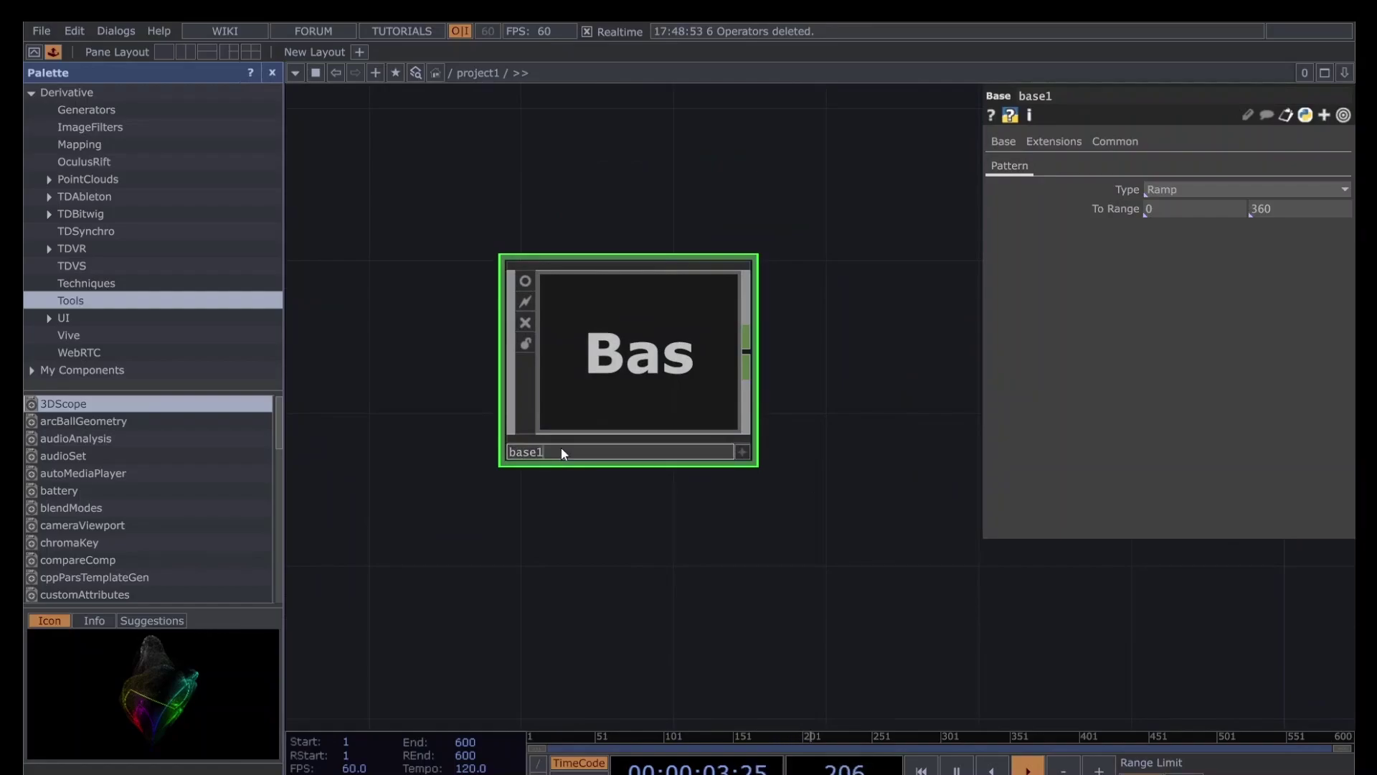
{"action": "type", "text": "loop"}
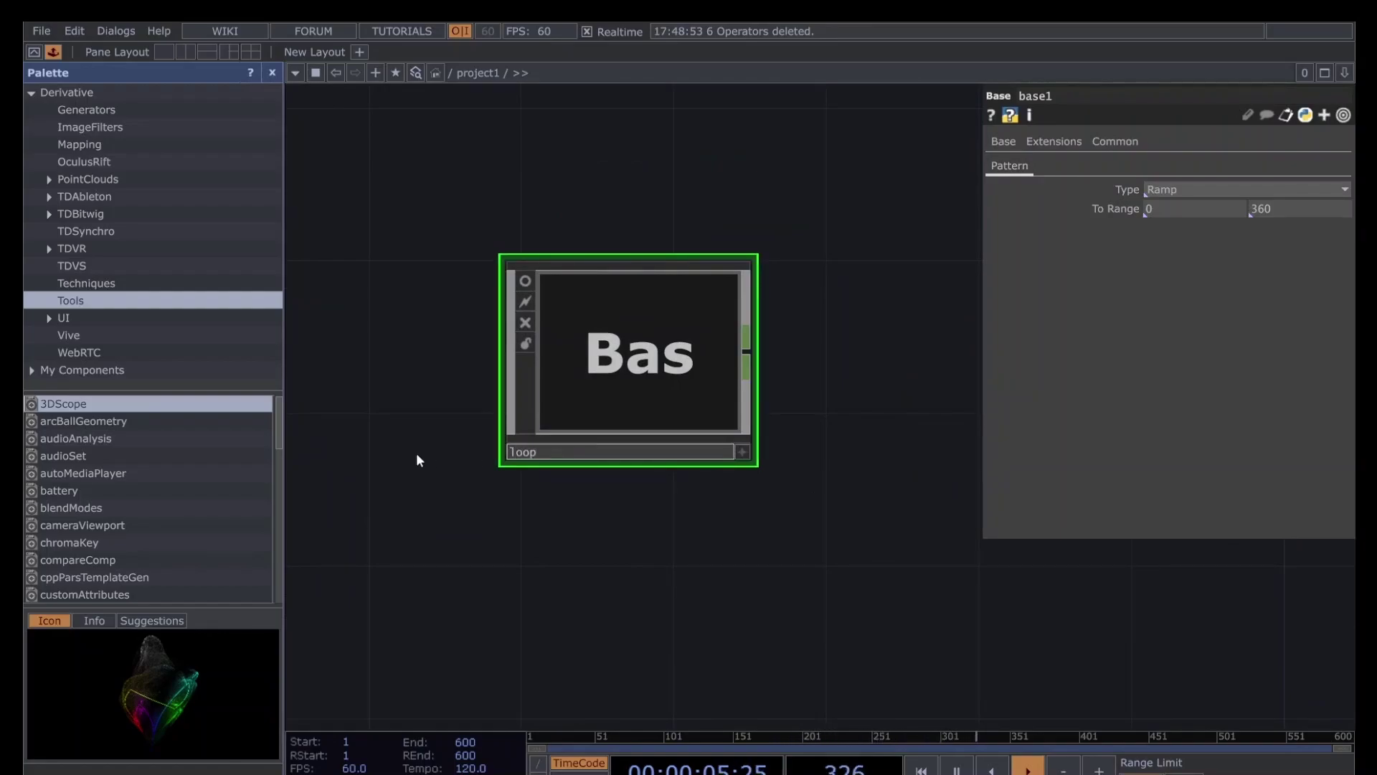
{"action": "type", "text": "_on_timeline"}
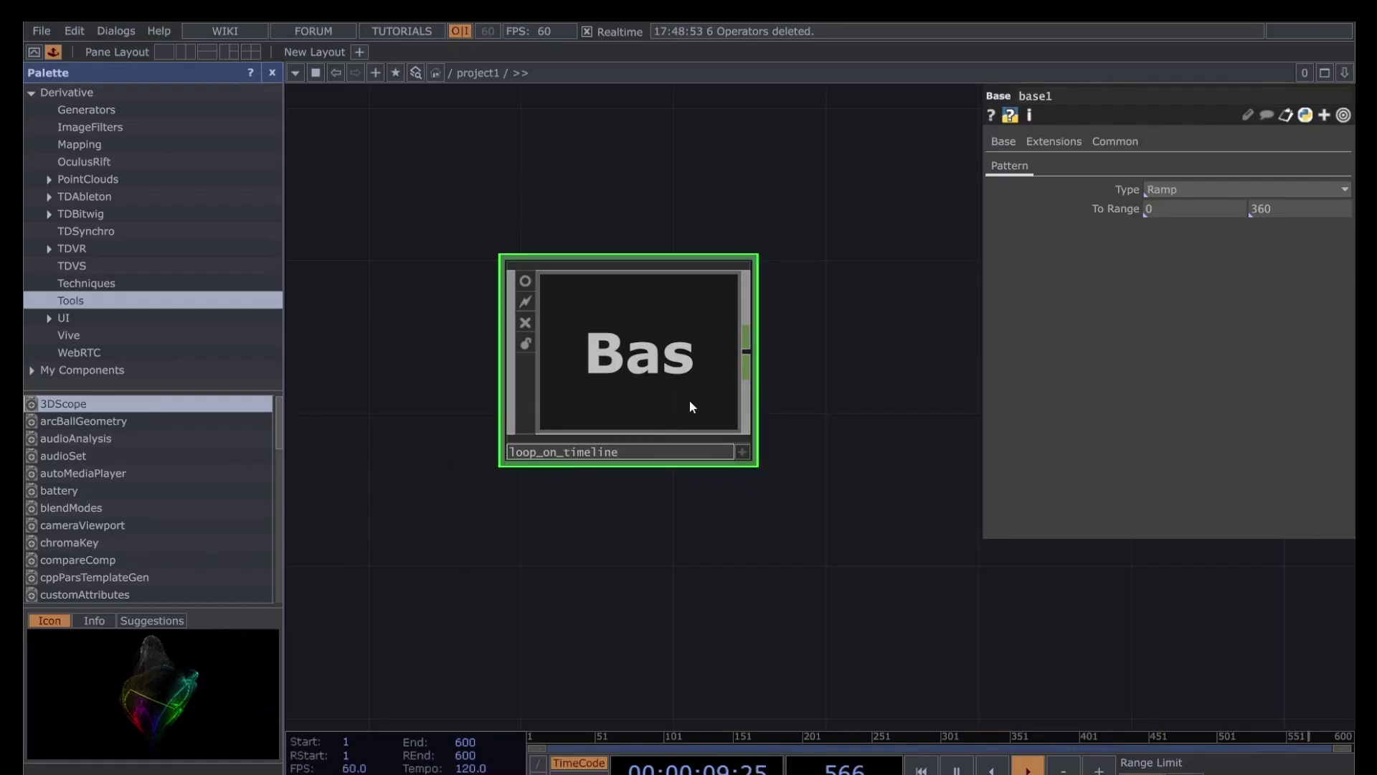
{"action": "key", "text": "Return"}
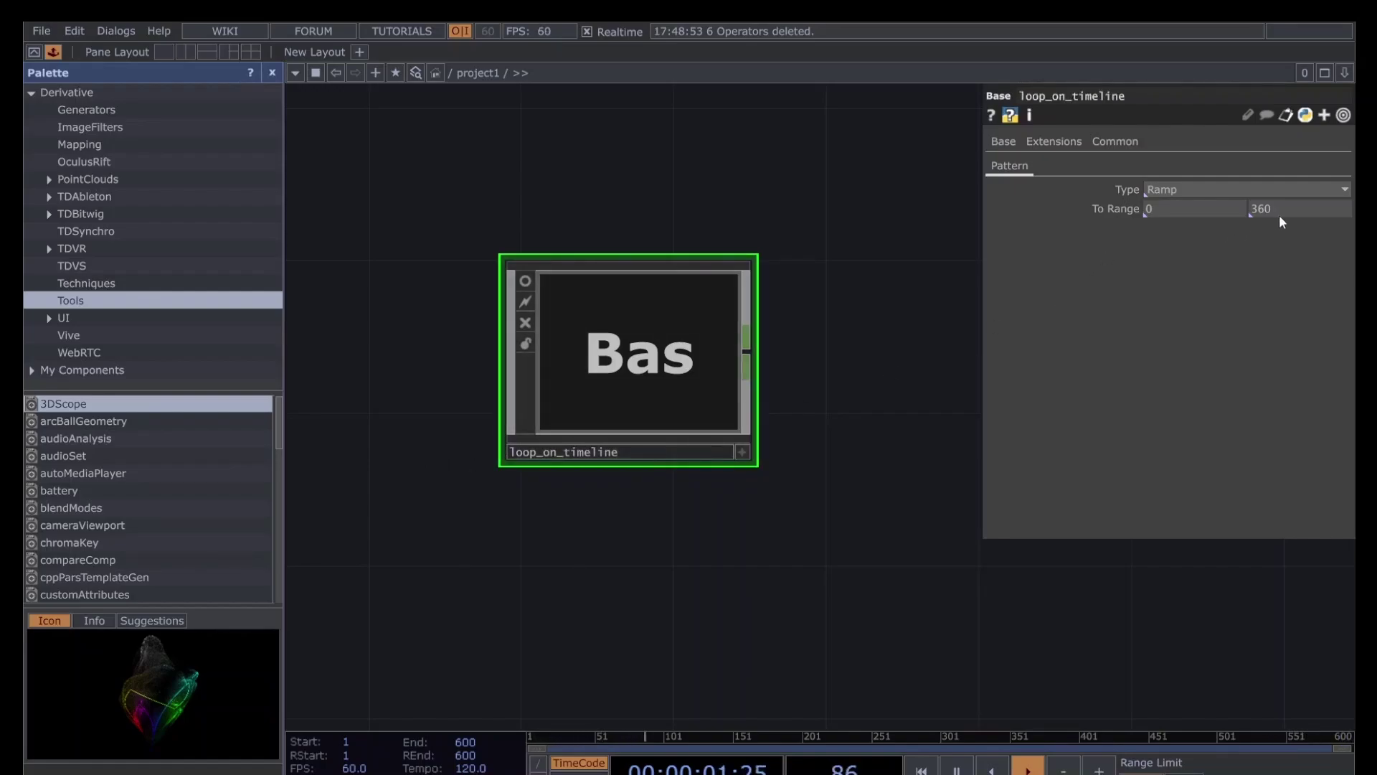
Set the exposed pattern Type to Sine, briefly trying Cosine before returning to Sine
{"action": "left_click", "coordinate": [1253, 190]}
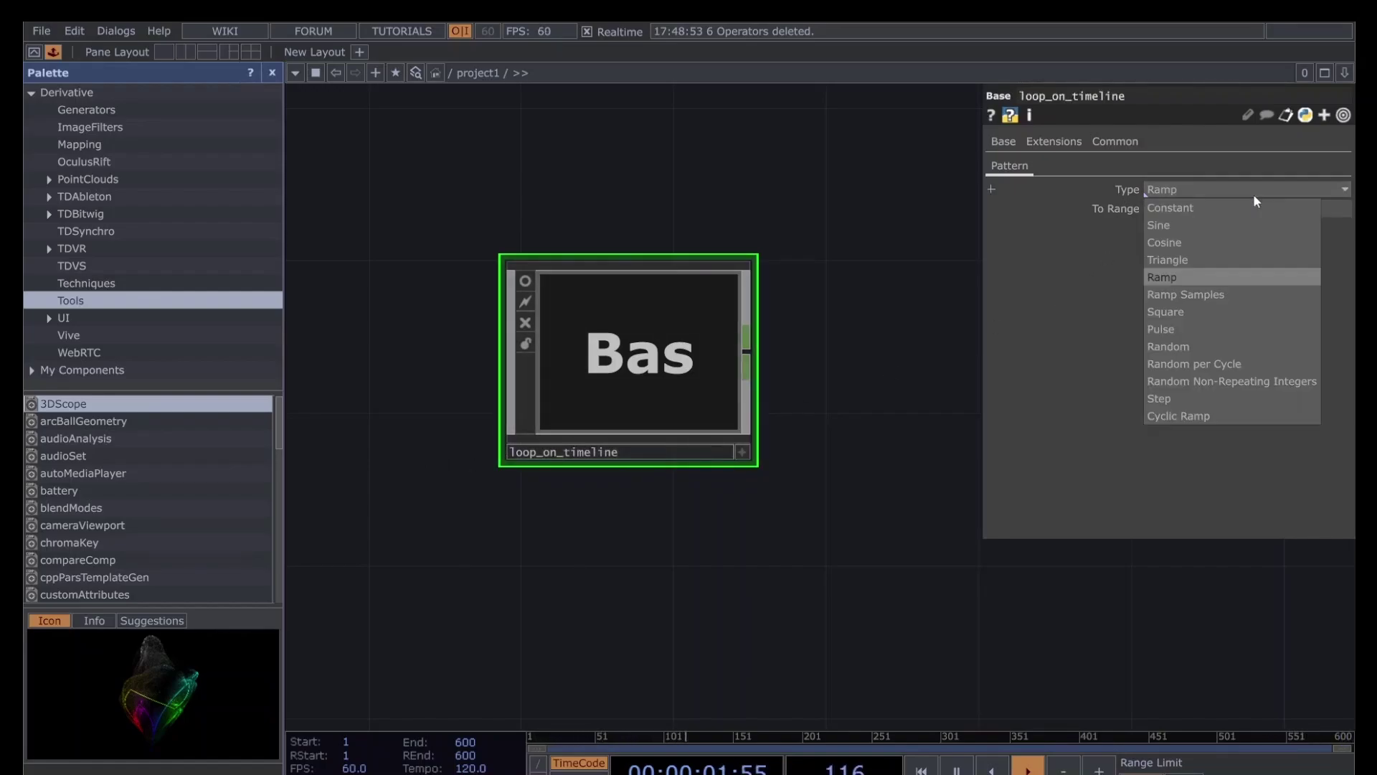
{"action": "left_click", "coordinate": [1186, 226]}
{"action": "left_click", "coordinate": [1162, 190]}
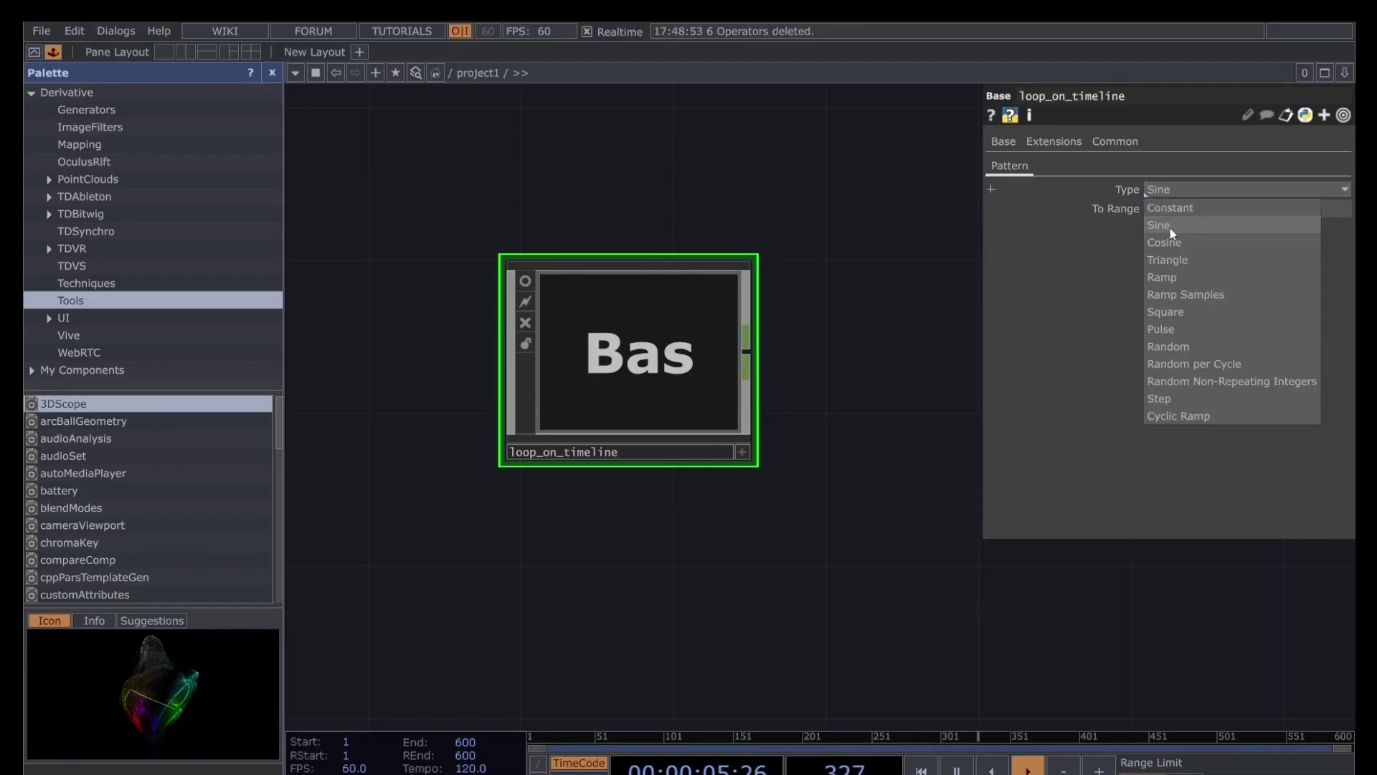
{"action": "left_click", "coordinate": [1177, 245]}
{"action": "left_click", "coordinate": [1182, 192]}
{"action": "left_click", "coordinate": [1174, 224]}
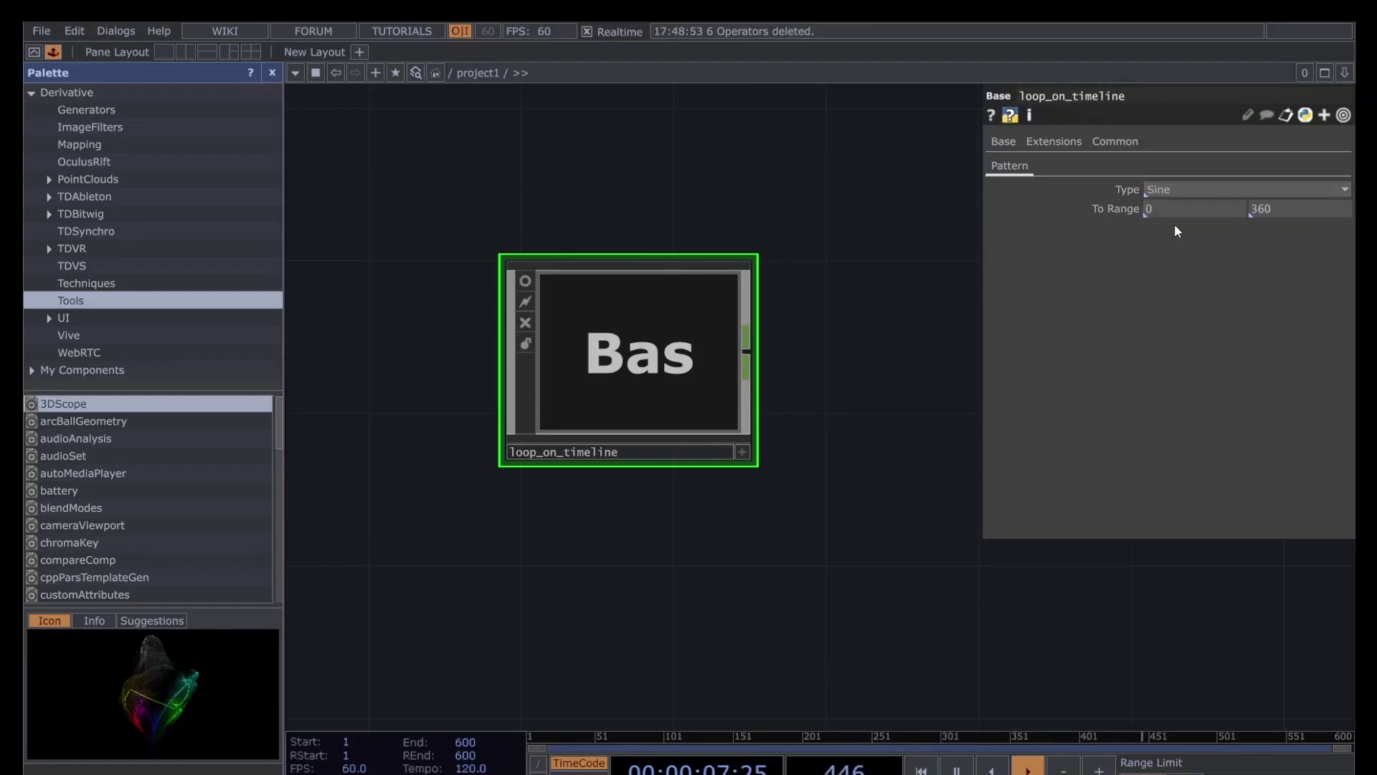
Enter loop_on_timeline and try From Range -1, then undo back to 0
{"action": "key", "text": "i"}
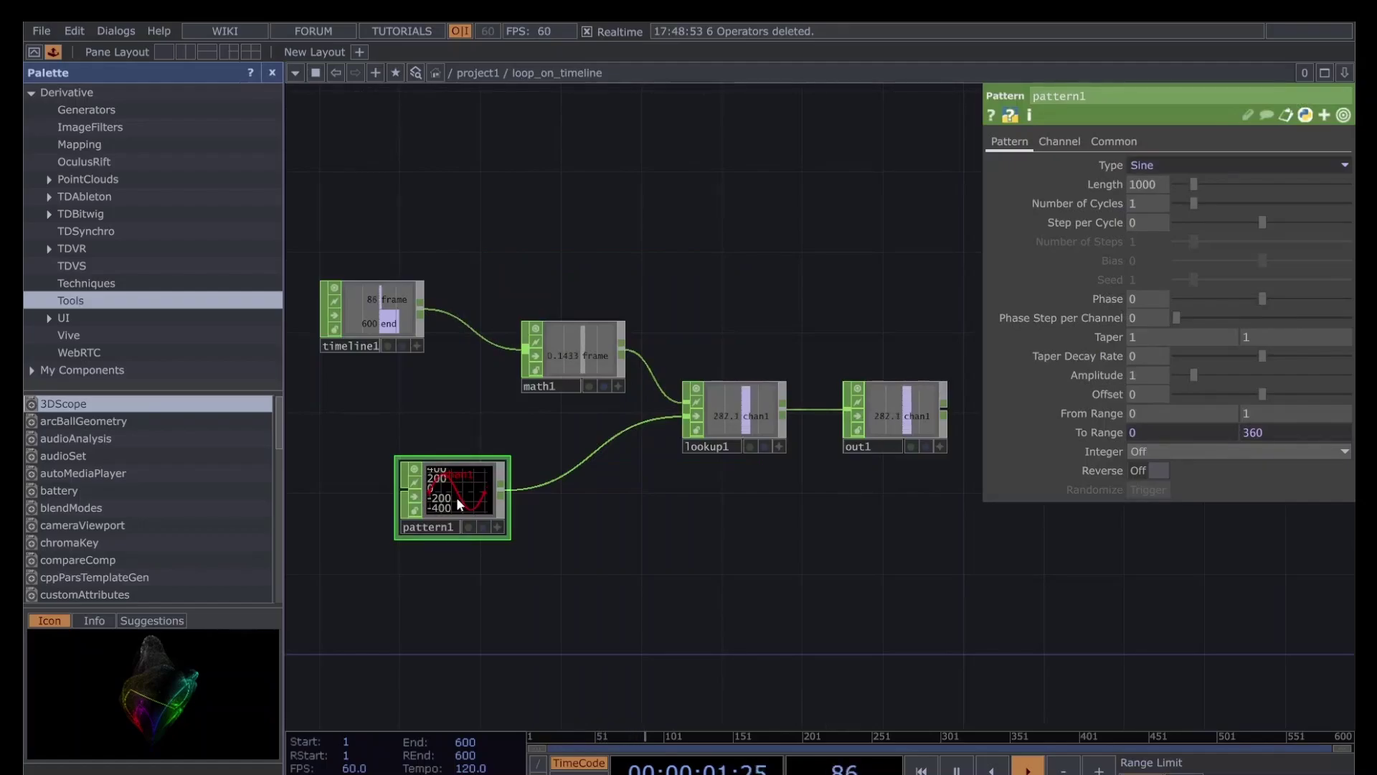
{"action": "type", "text": "-1"}
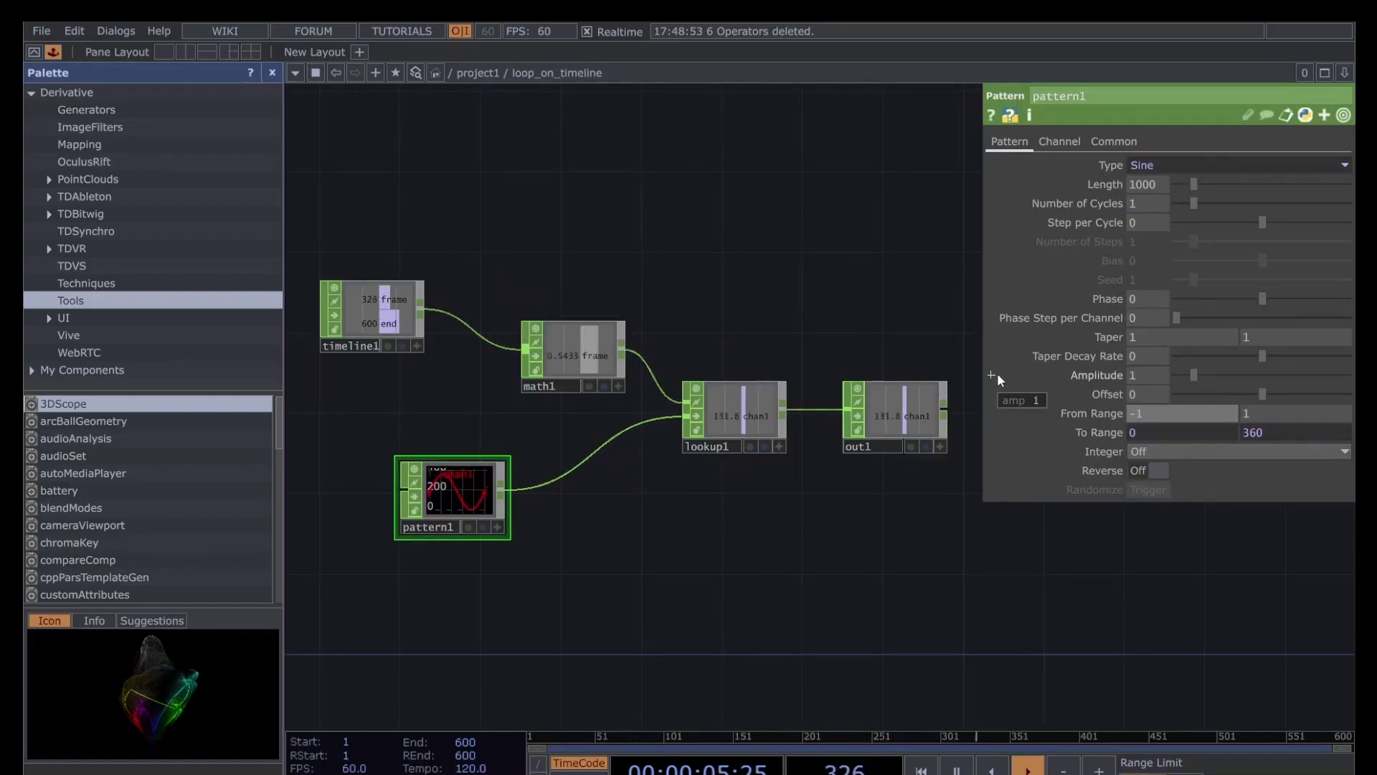
{"action": "scroll", "coordinate": [413, 510], "scroll_direction": "up", "scroll_amount": 3}
{"action": "scroll", "coordinate": [445, 491], "scroll_direction": "up", "scroll_amount": 3}
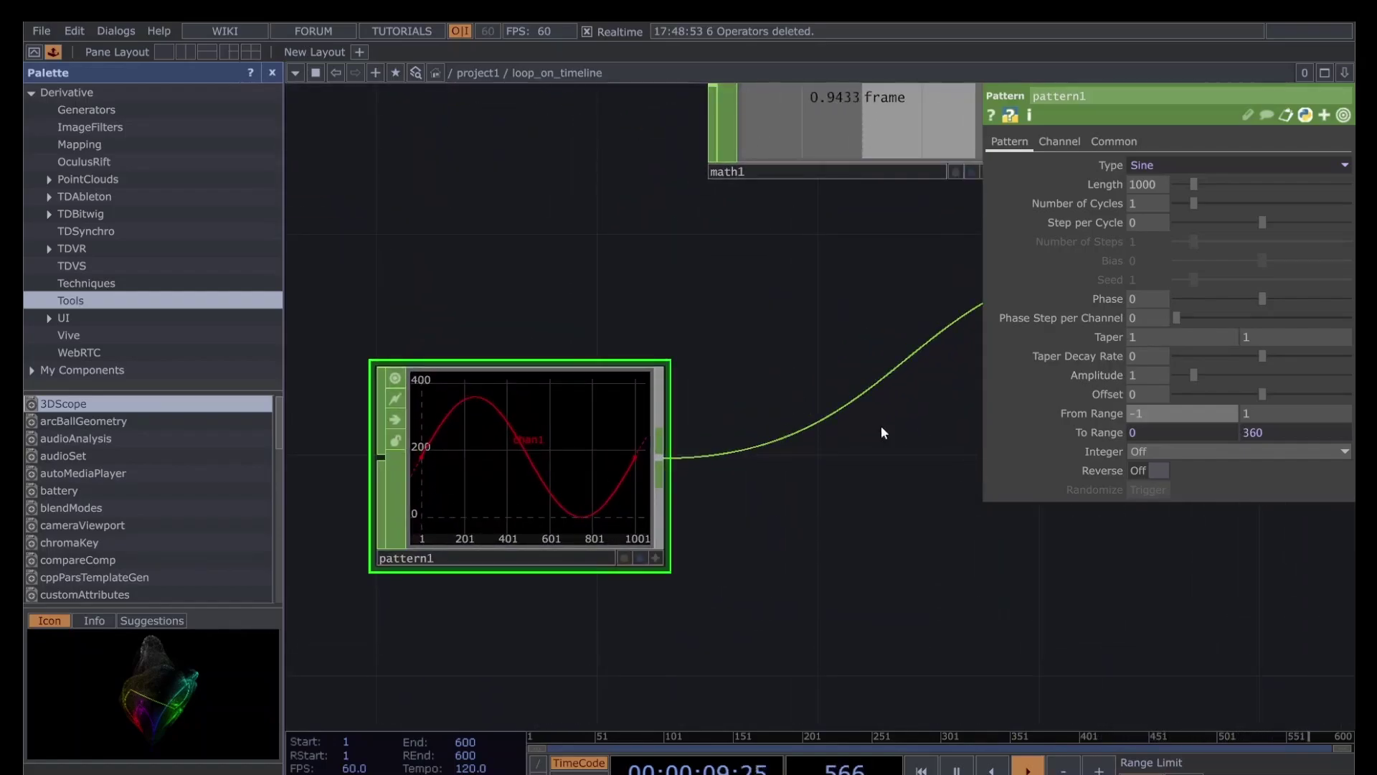
{"action": "key", "text": "ctrl+z"}
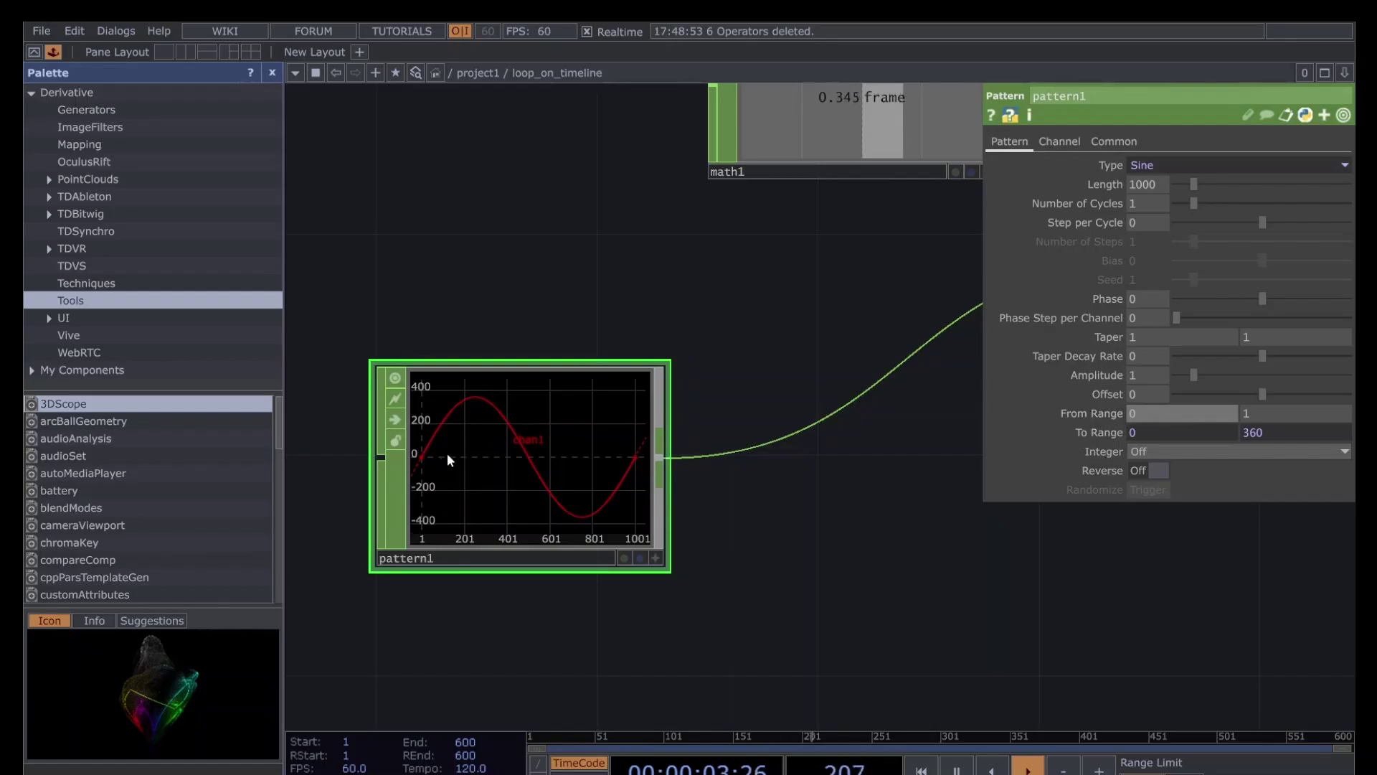
Set pattern1's To Range upper value to 10 and From Range lower value to -1
{"action": "left_click", "coordinate": [1280, 434]}
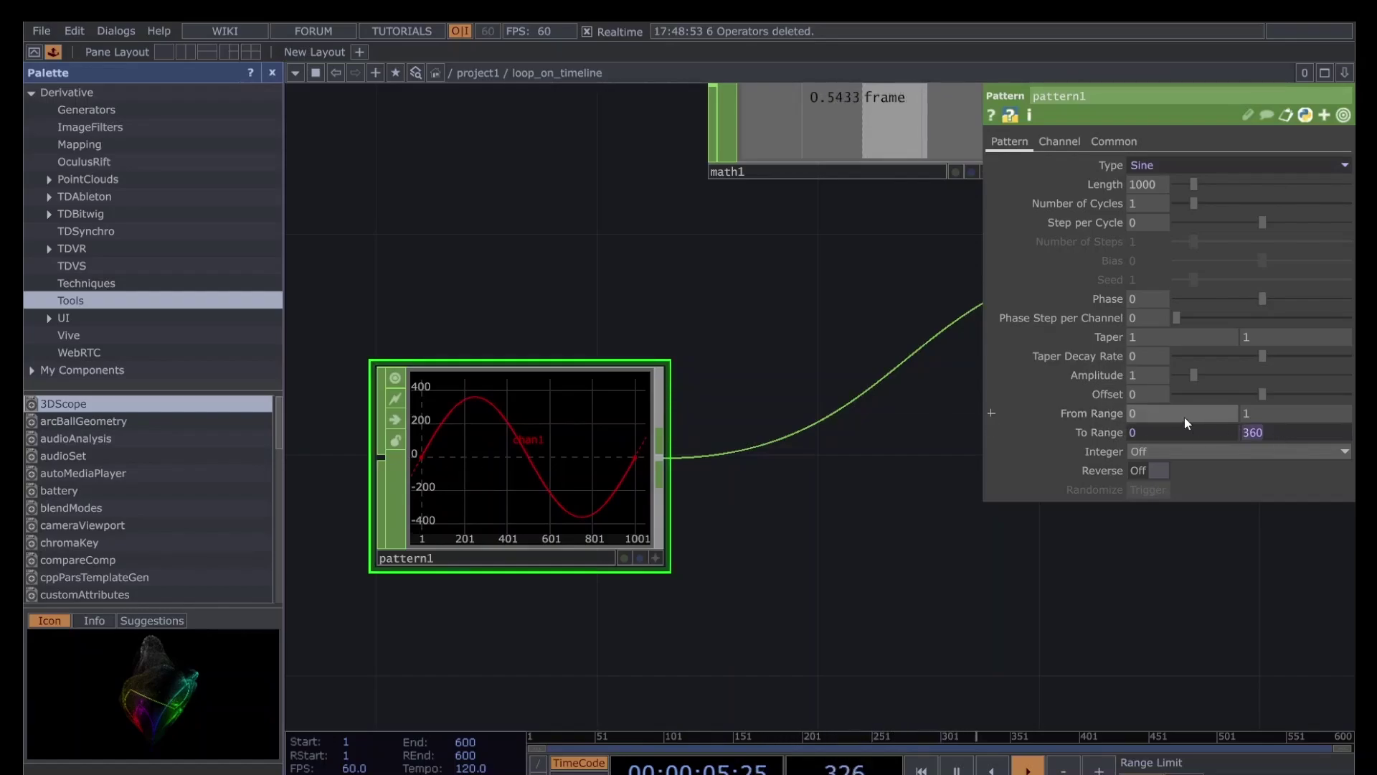
{"action": "type", "text": "10"}
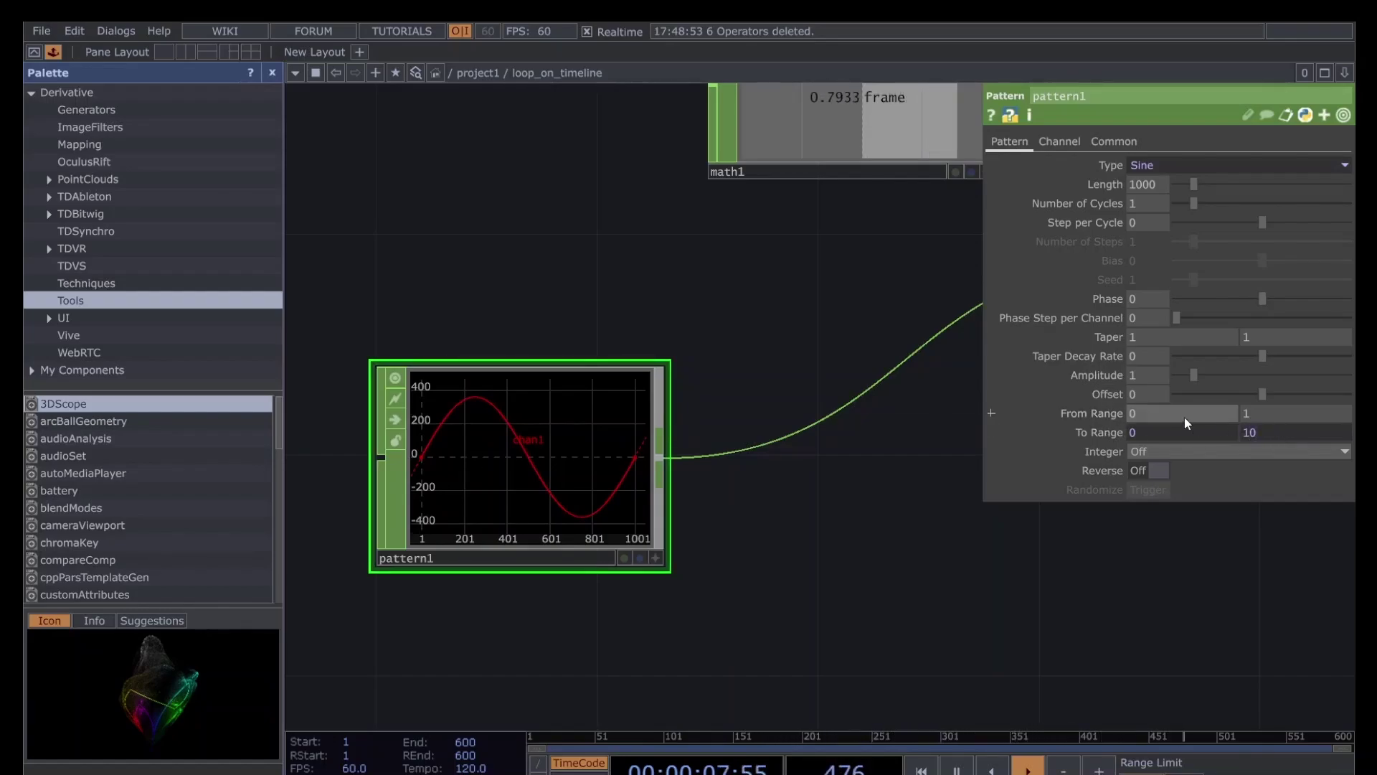
{"action": "key", "text": "Return"}
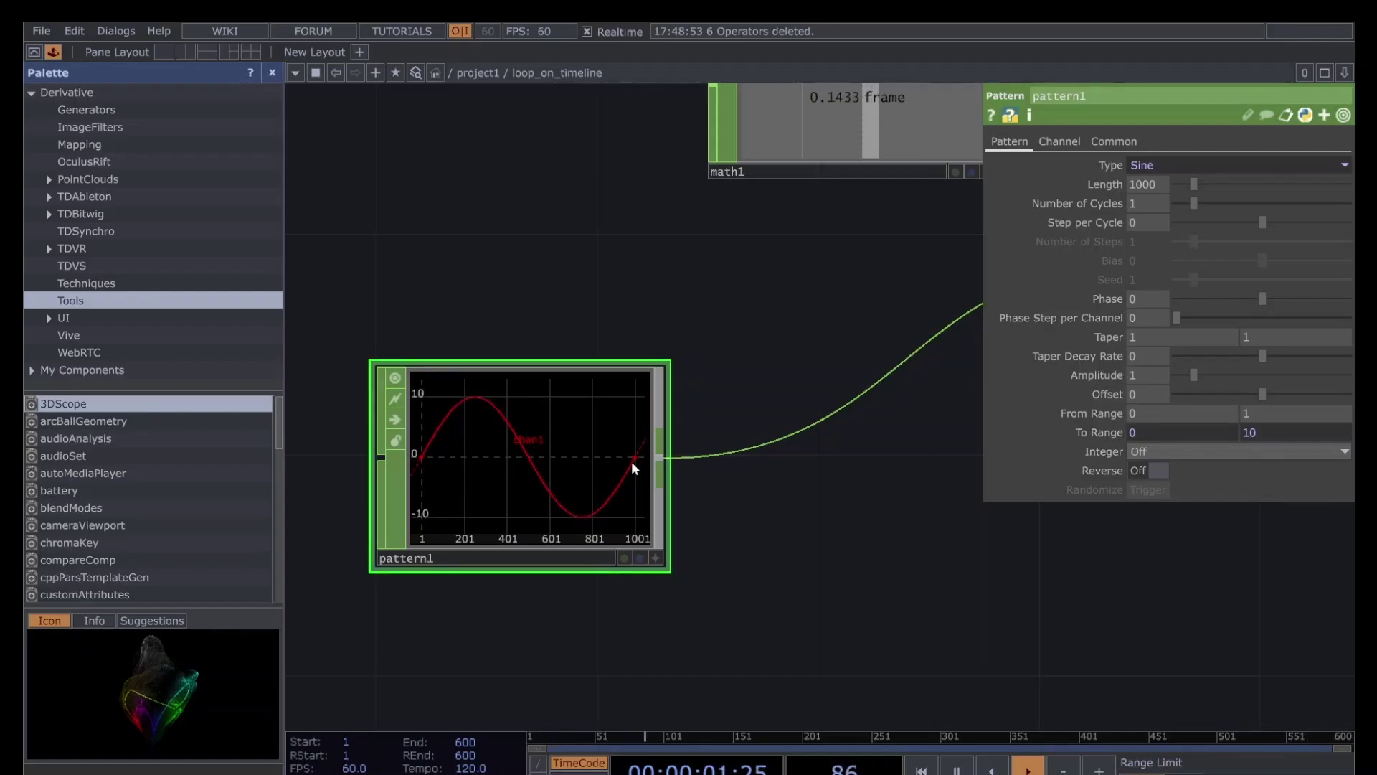
{"action": "left_click", "coordinate": [1140, 414]}
{"action": "type", "text": "-1"}
{"action": "key", "text": "Return"}
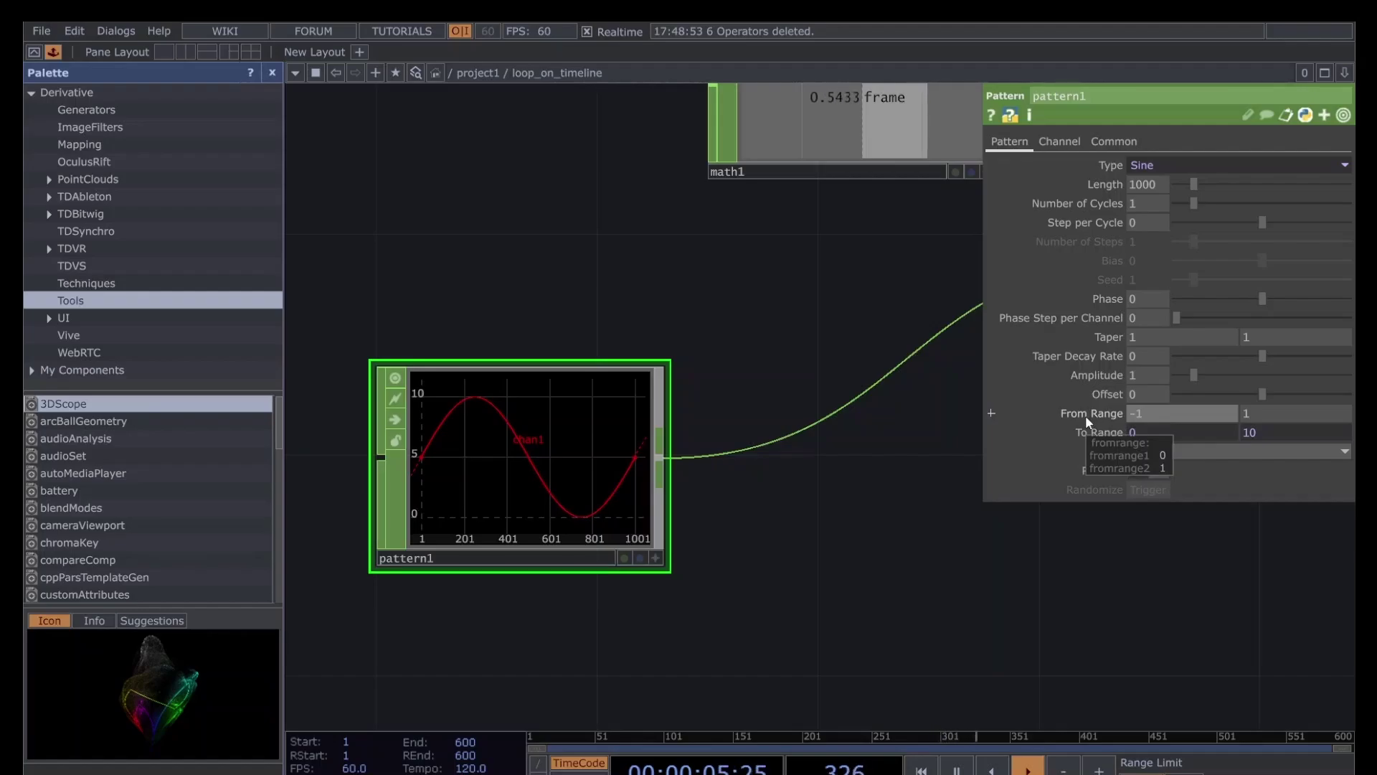
Switch pattern1 to Ramp and reset From Range's lower value to 0
{"action": "scroll", "coordinate": [832, 488], "scroll_direction": "down", "scroll_amount": 3}
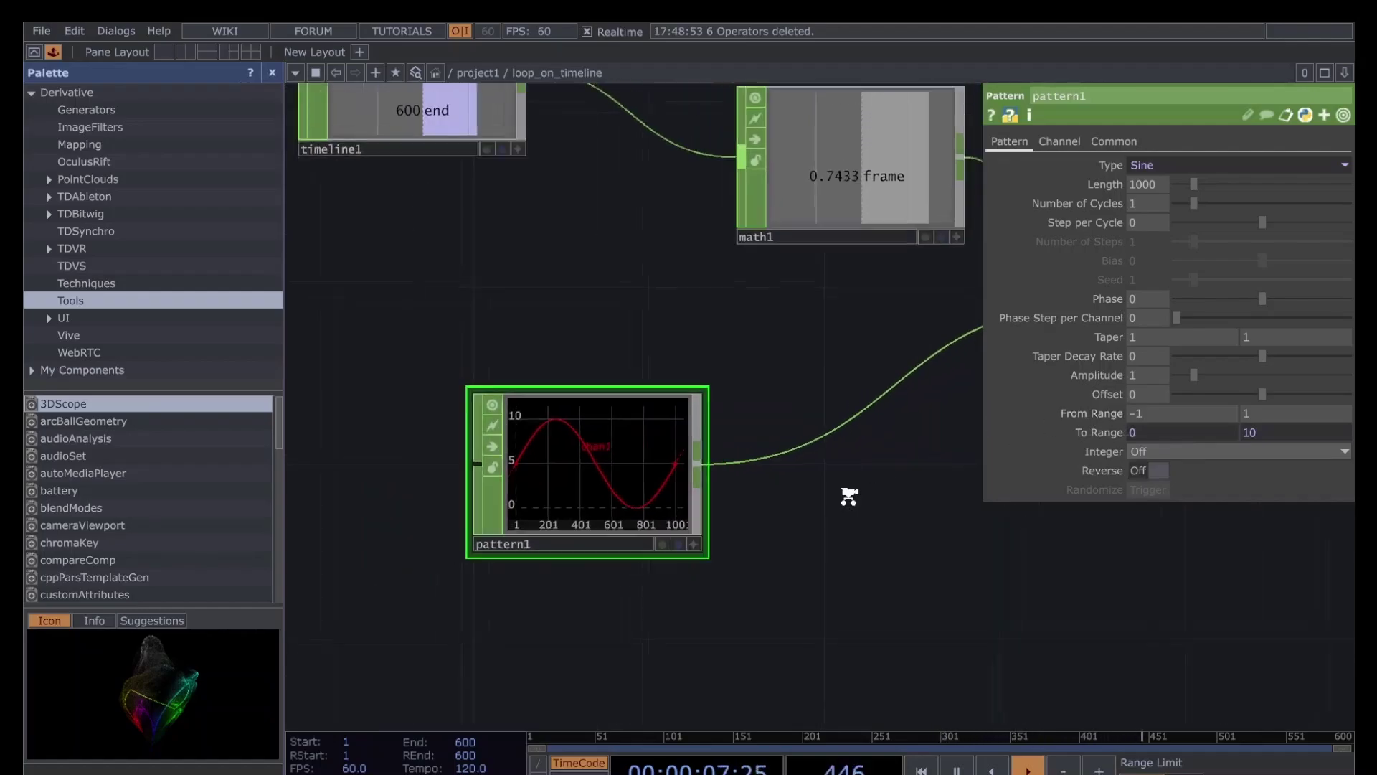
{"action": "scroll", "coordinate": [900, 539], "scroll_direction": "down", "scroll_amount": 4}
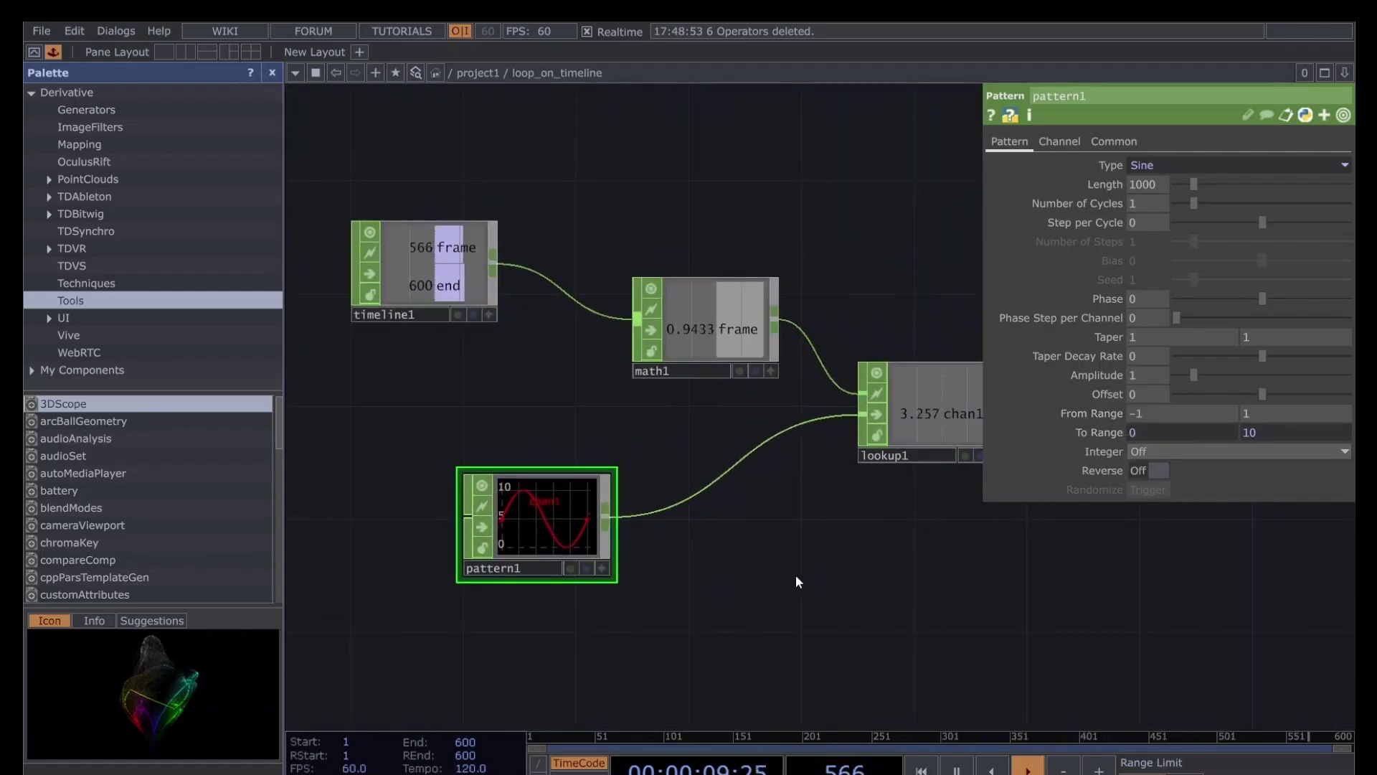
{"action": "left_click", "coordinate": [1172, 164]}
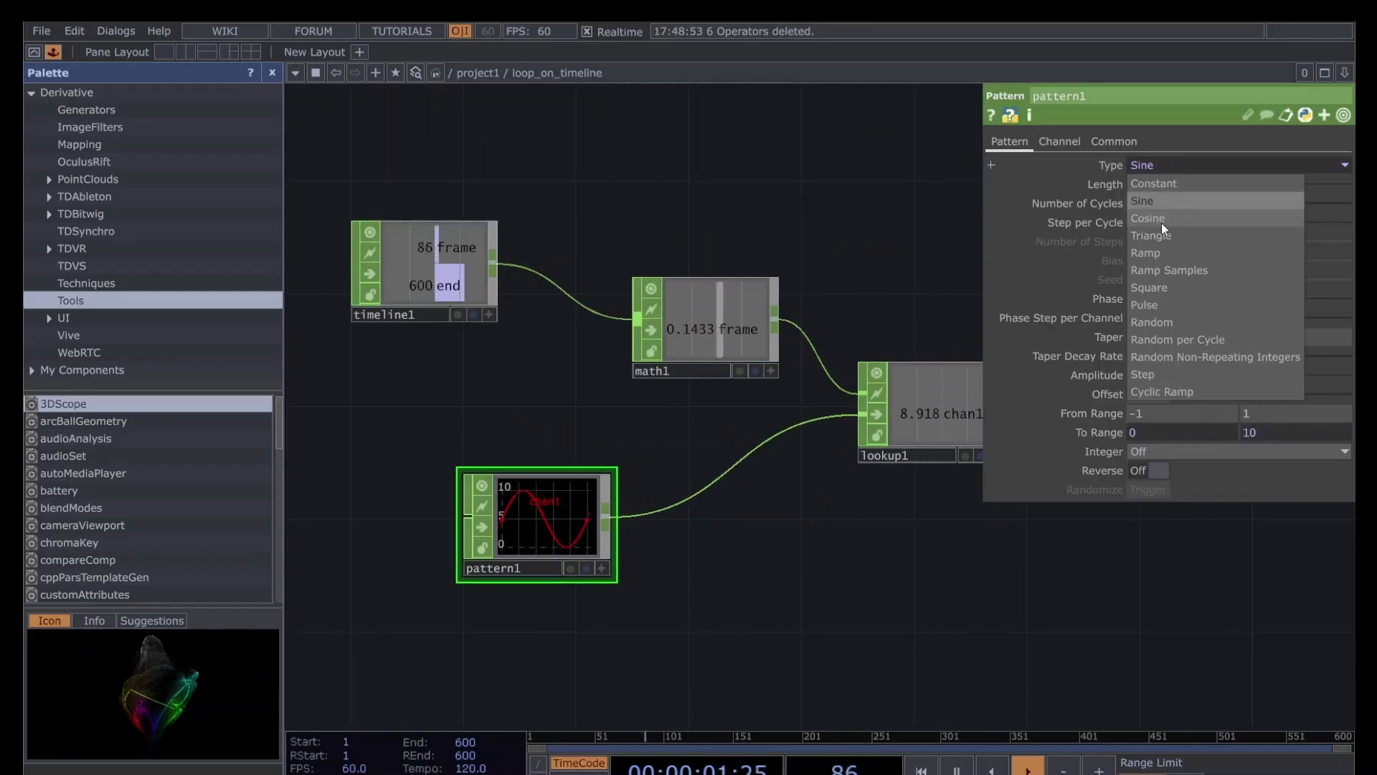
{"action": "left_click", "coordinate": [1159, 256]}
{"action": "left_click", "coordinate": [1159, 419]}
{"action": "type", "text": "0"}
{"action": "key", "text": "Return"}
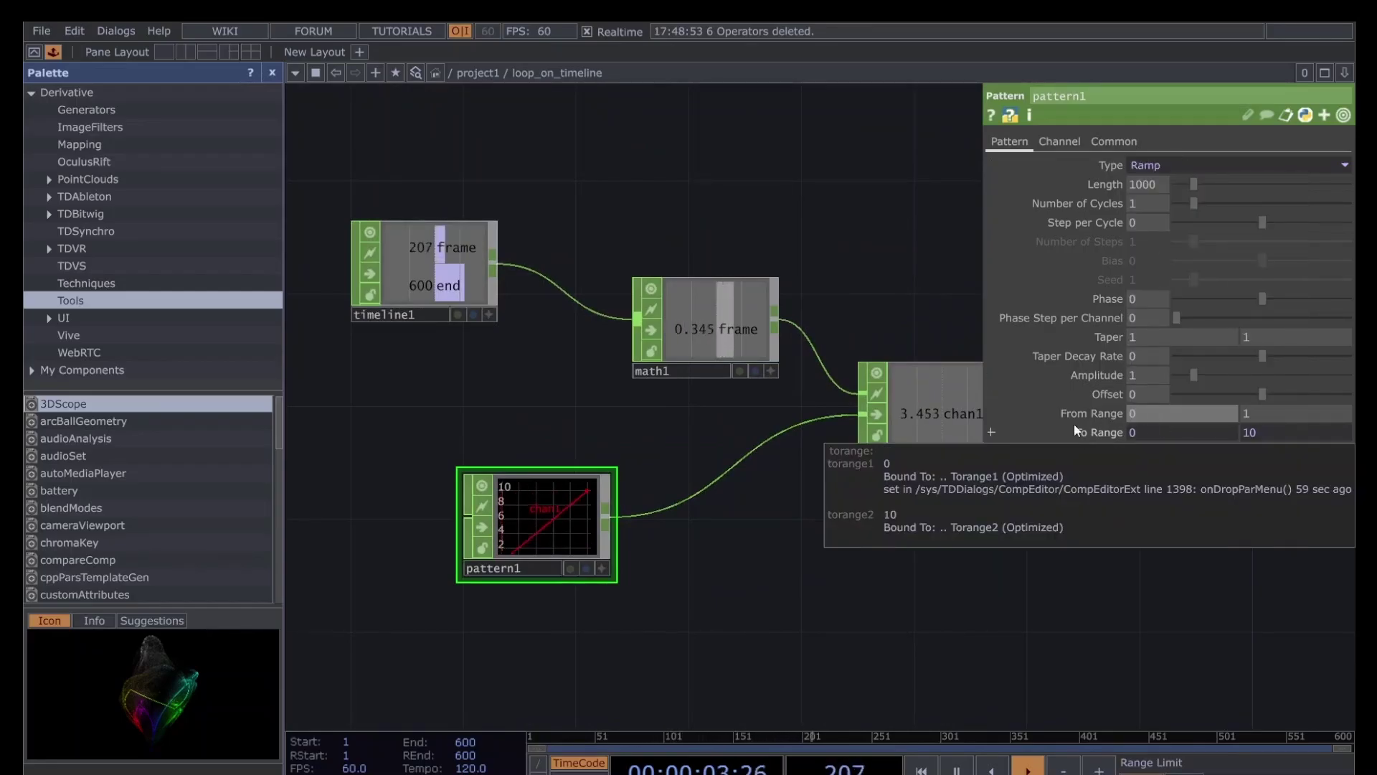